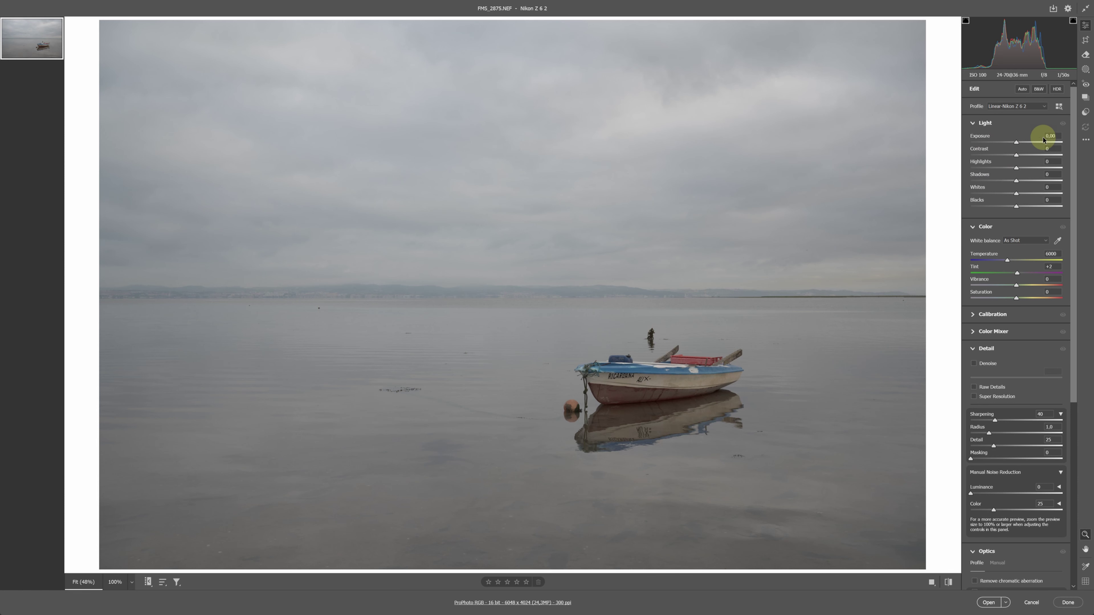
Set the photo's Exposure to +0.50 and Highlights to -40.
click(1054, 137)
text(0,5)
key(Return)
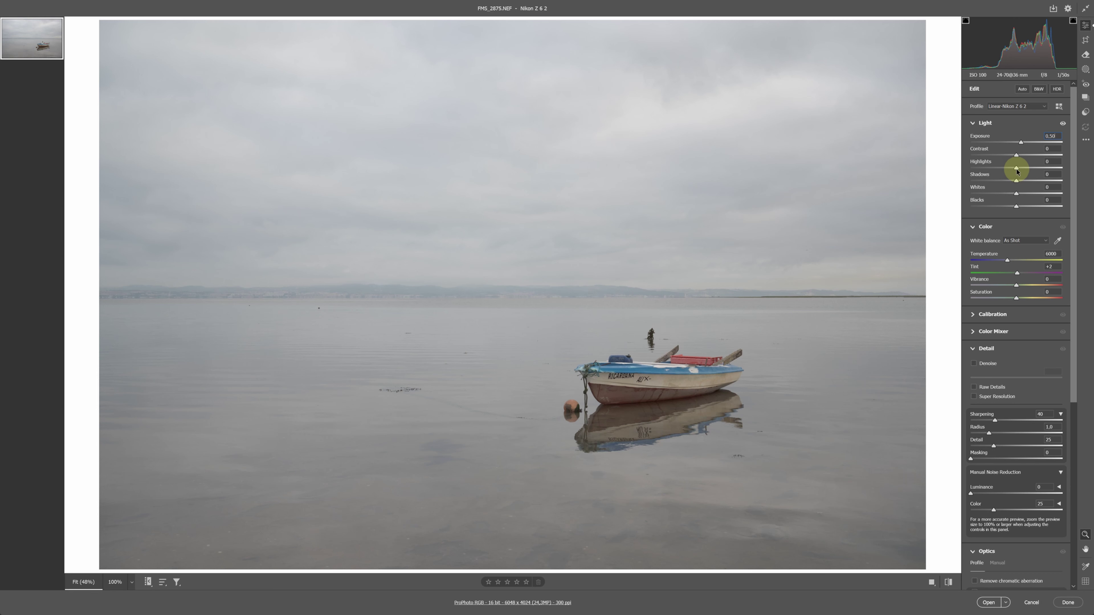
drag(1013, 169, 990, 167)
Set Sharpening to 70 with Radius 0.5, Detail 100 and Masking 80, and enable chromatic aberration removal.
scroll(1021, 220, down, 5)
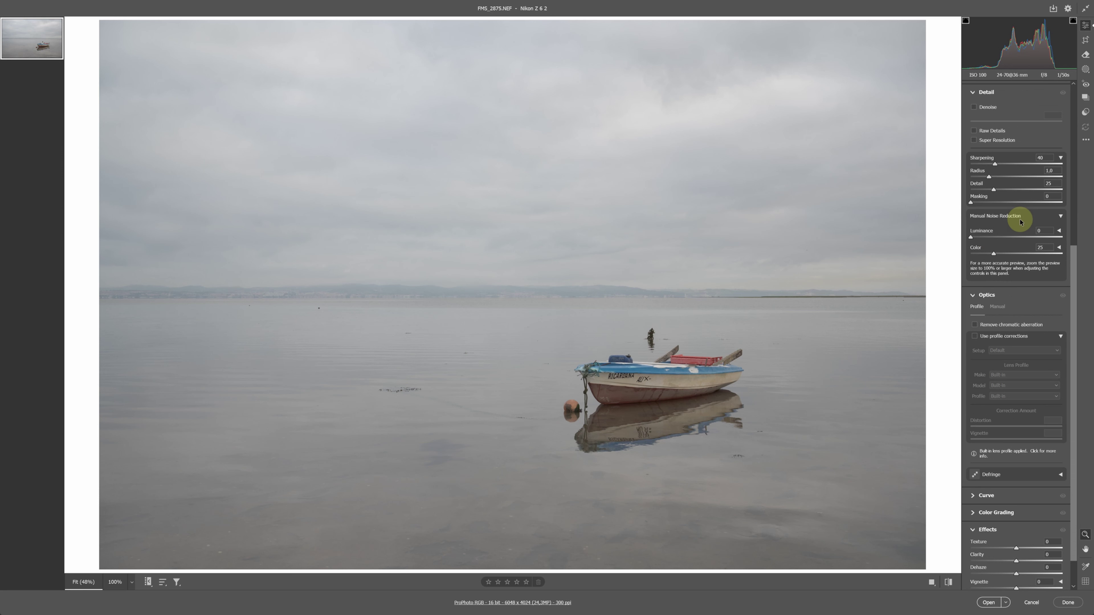
drag(971, 202, 1072, 190)
click(995, 191)
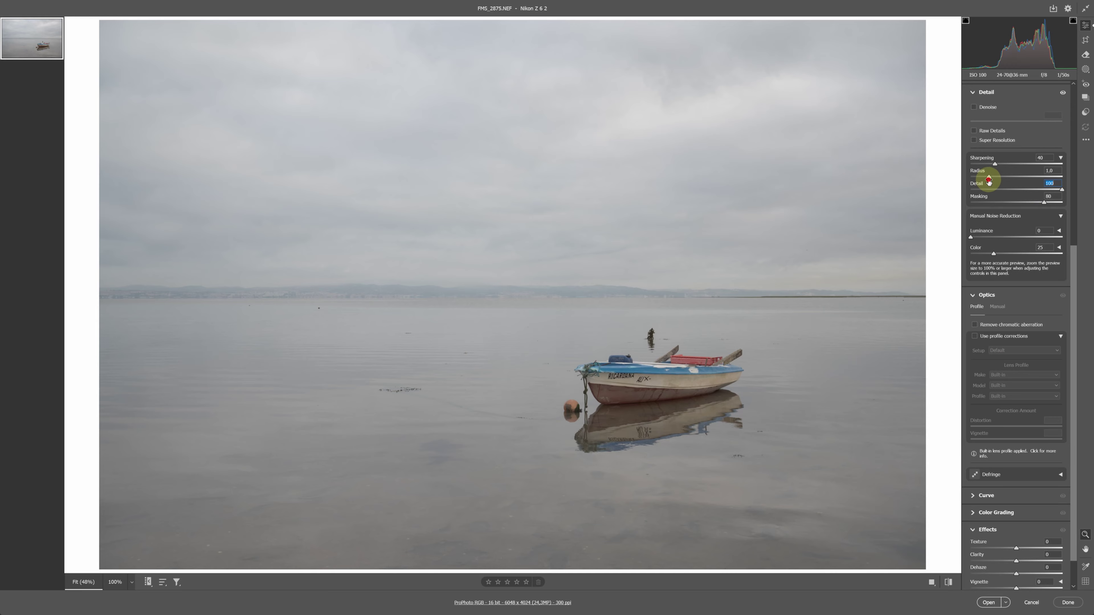
drag(989, 181, 879, 188)
drag(993, 167, 1013, 169)
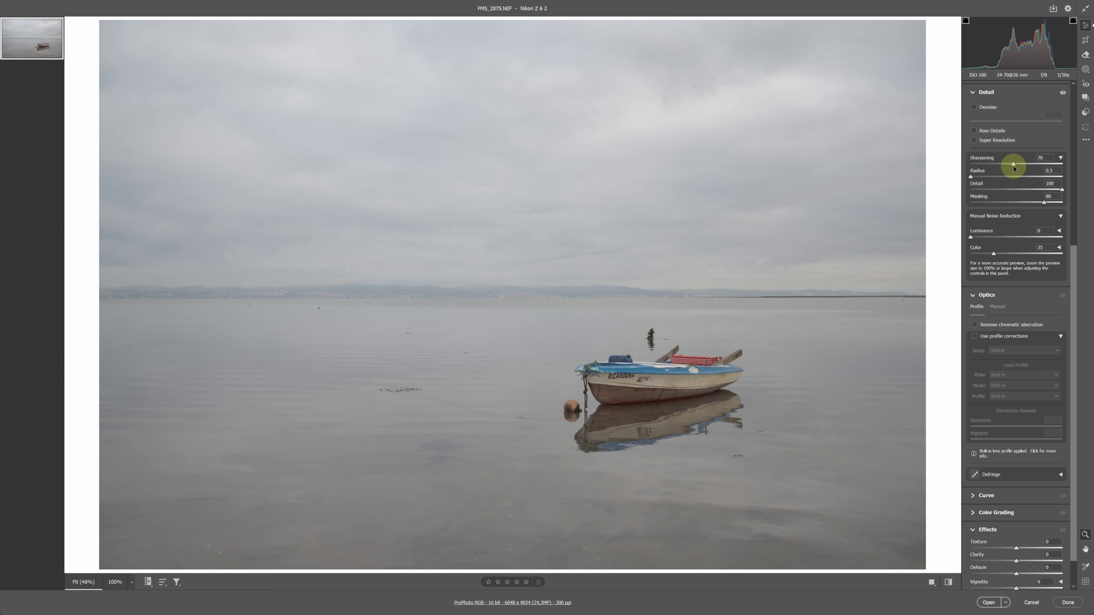
click(974, 325)
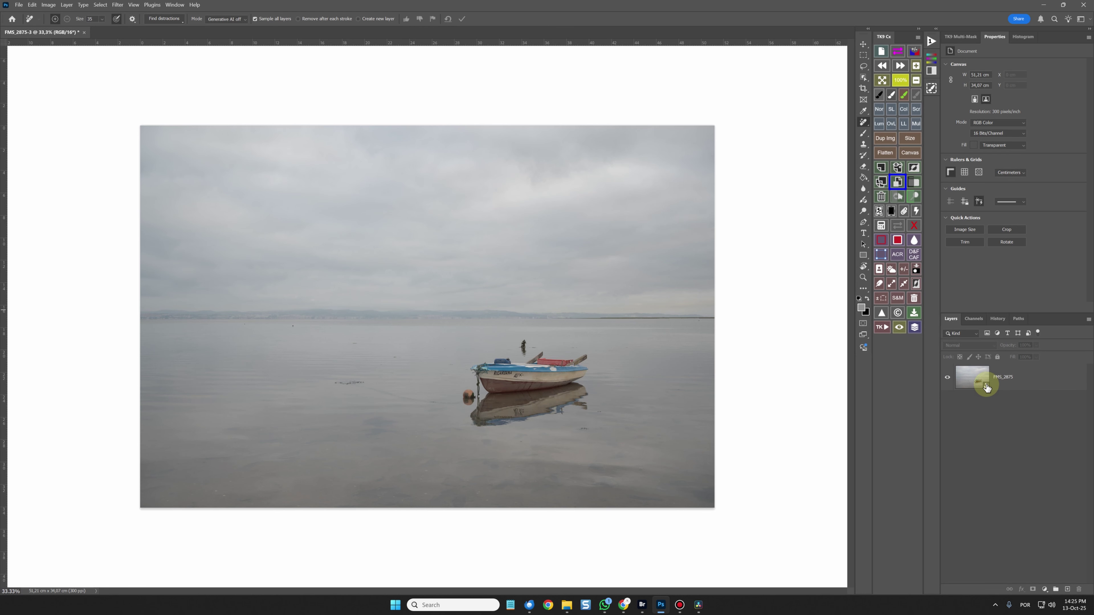
Reopen the FMS_2875 smart object's raw settings and create an automatic Sky mask.
click(986, 387)
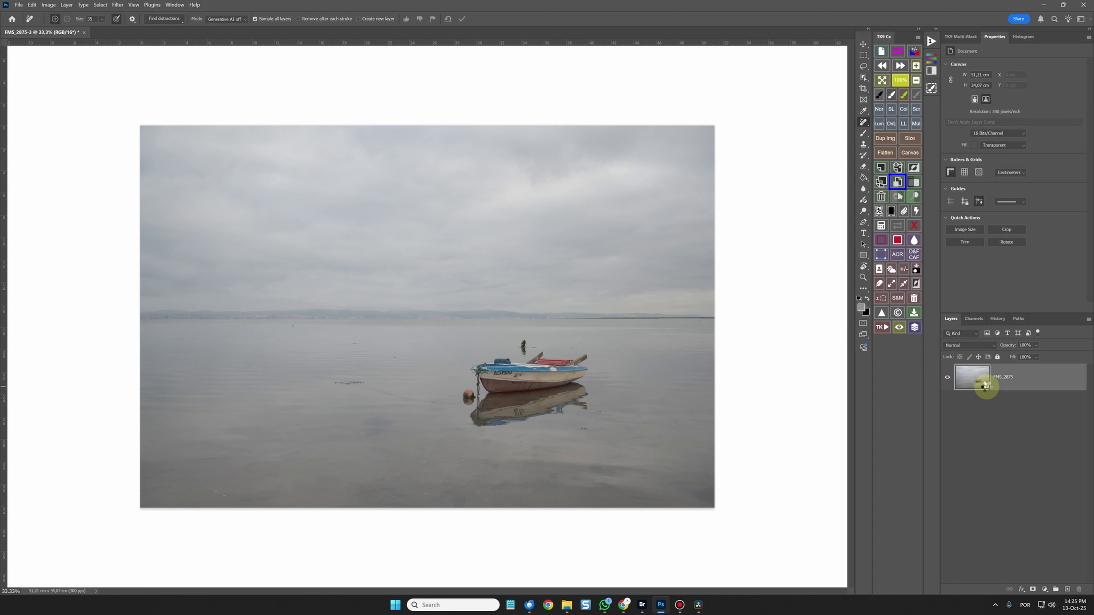
double_click(985, 385)
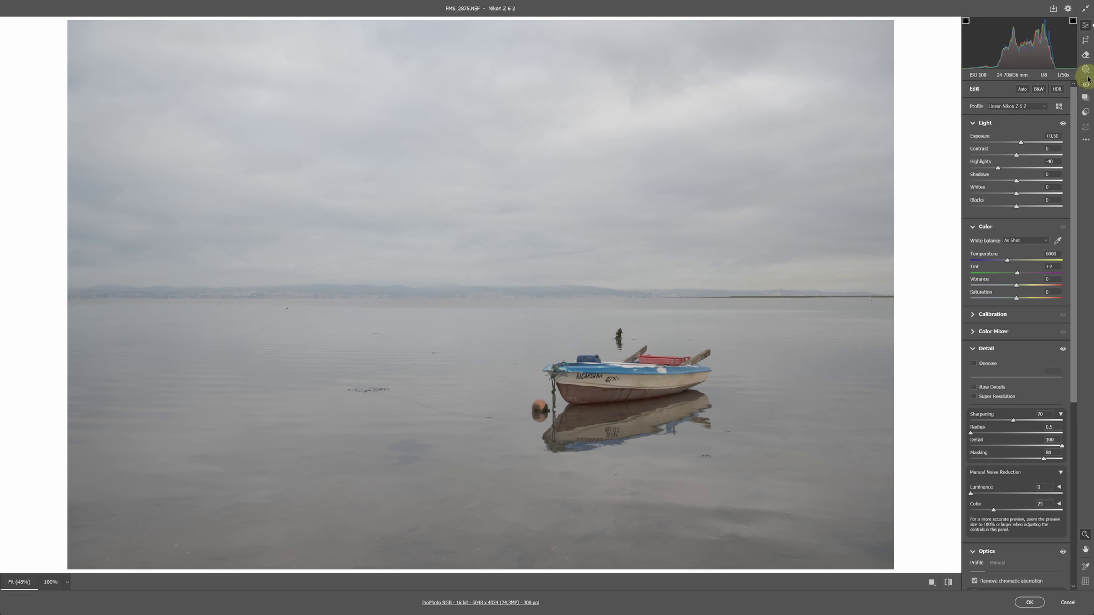
click(1086, 69)
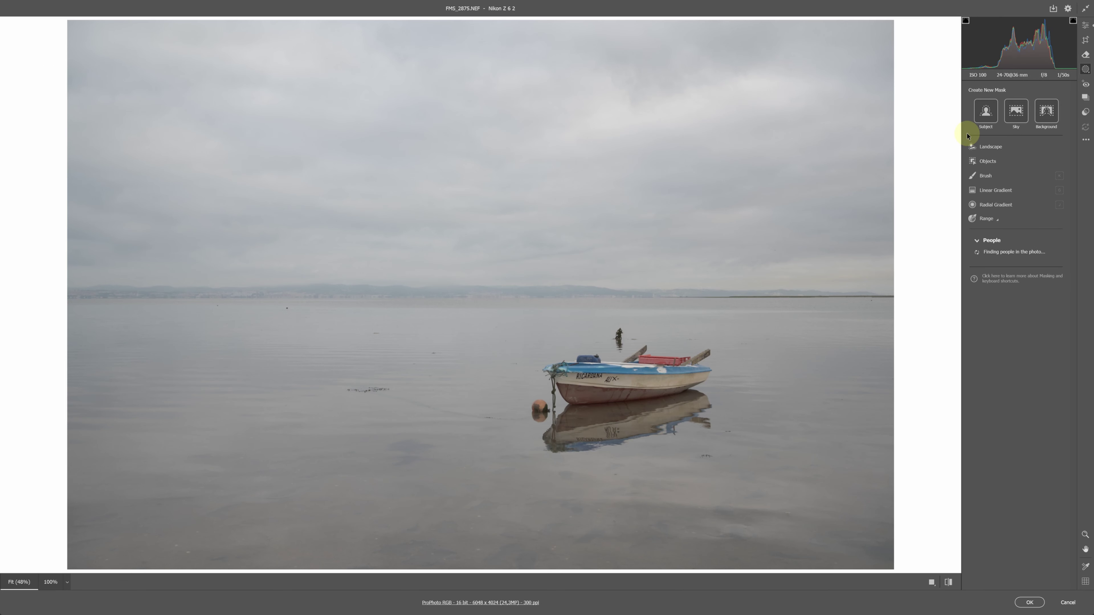
click(1017, 111)
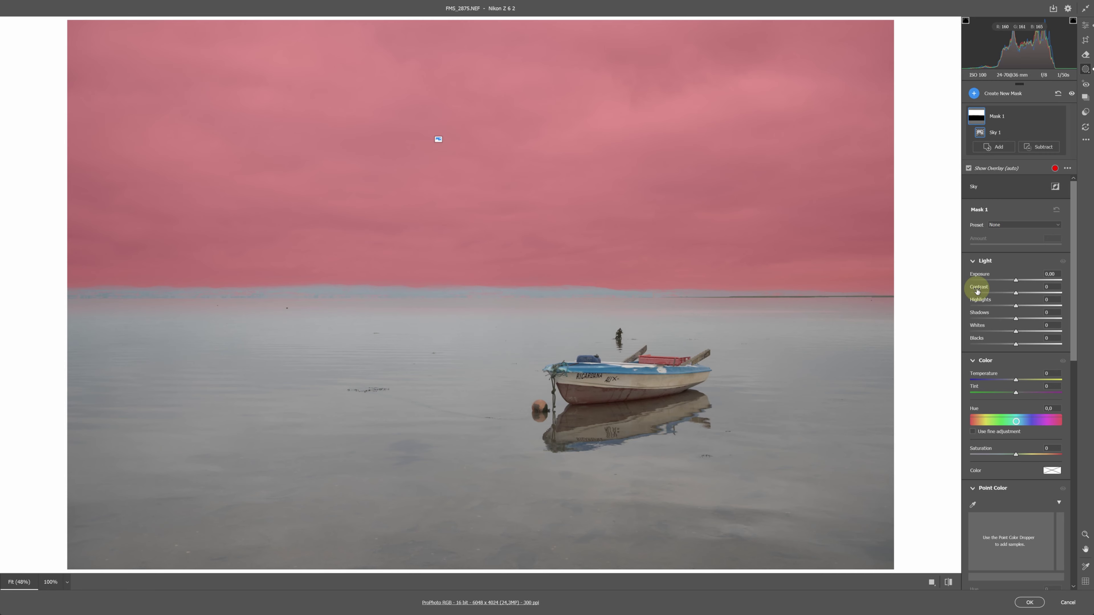
Set the sky mask's Dehaze and Clarity to +15 and apply the raw edits to the smart object.
scroll(1023, 314, down, 1)
scroll(1023, 314, down, 6)
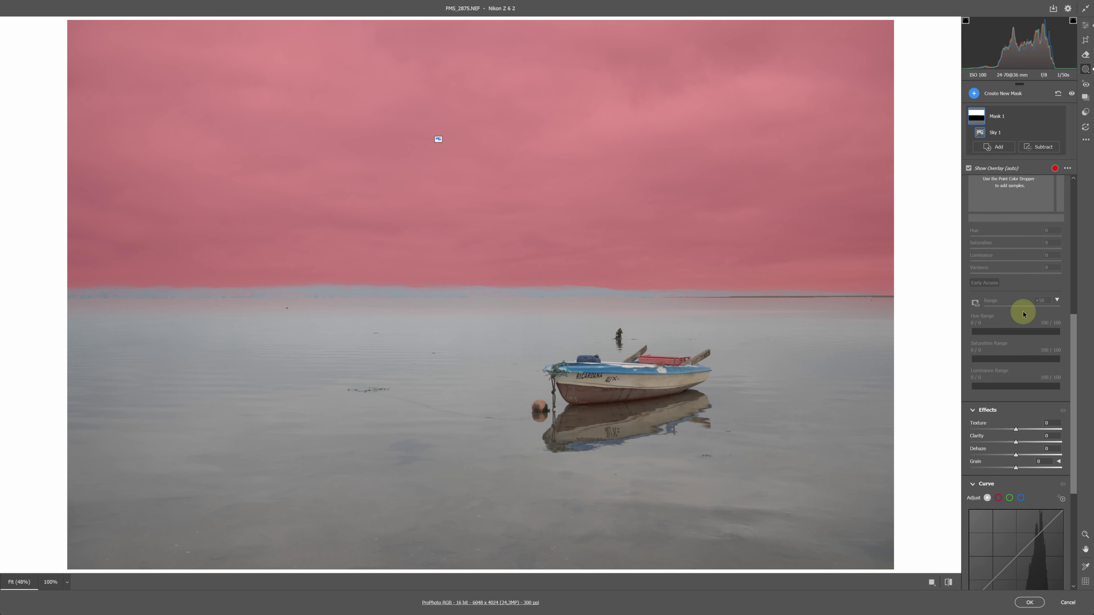
drag(1016, 354, 1023, 352)
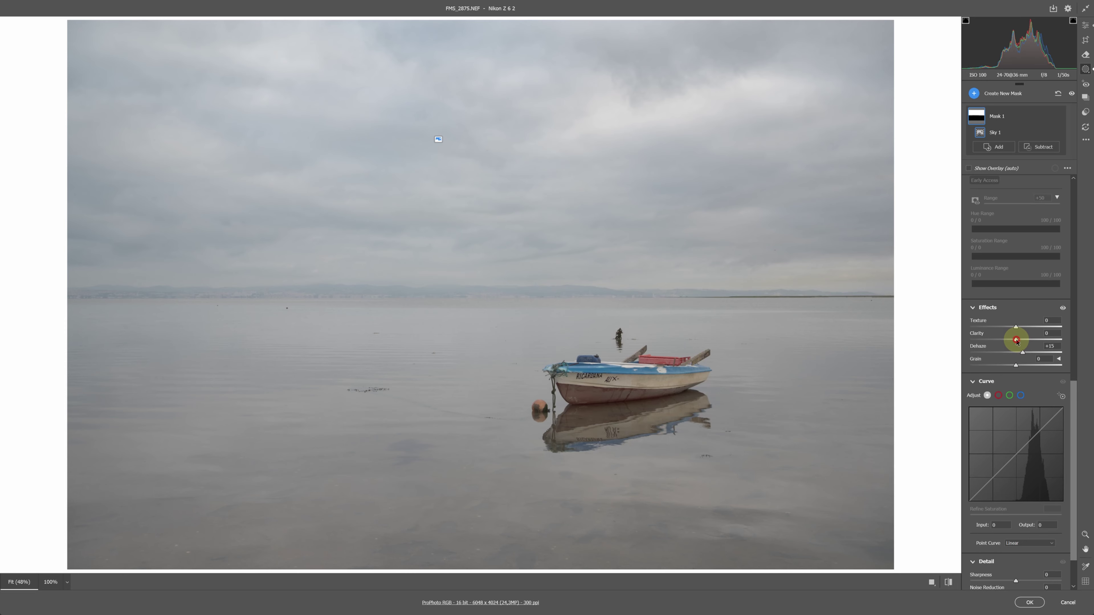
drag(1016, 341, 1037, 339)
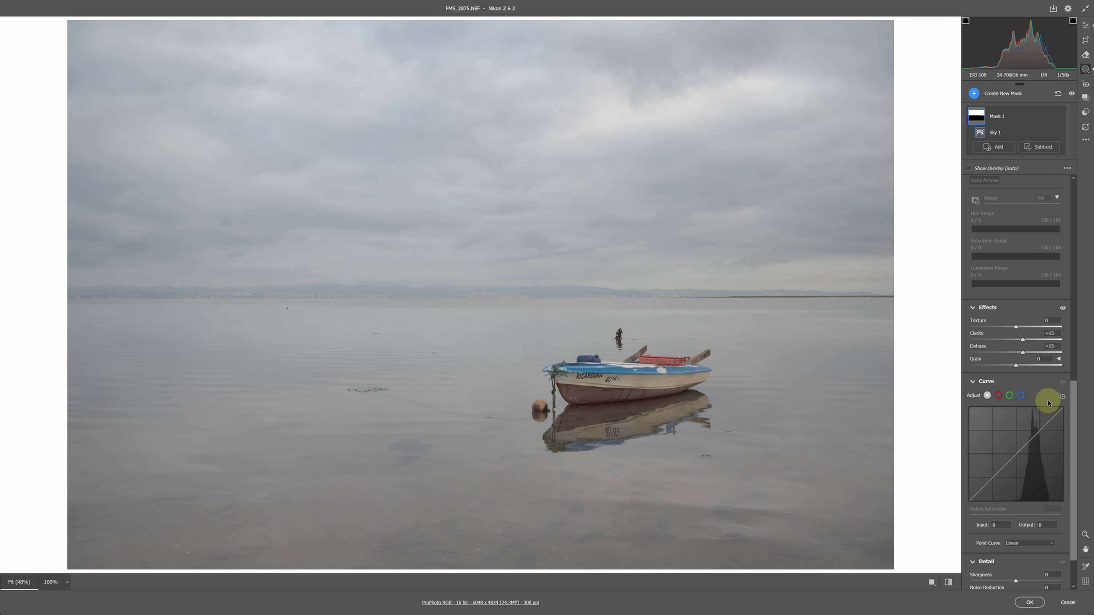
scroll(1034, 388, down, 1)
click(1064, 288)
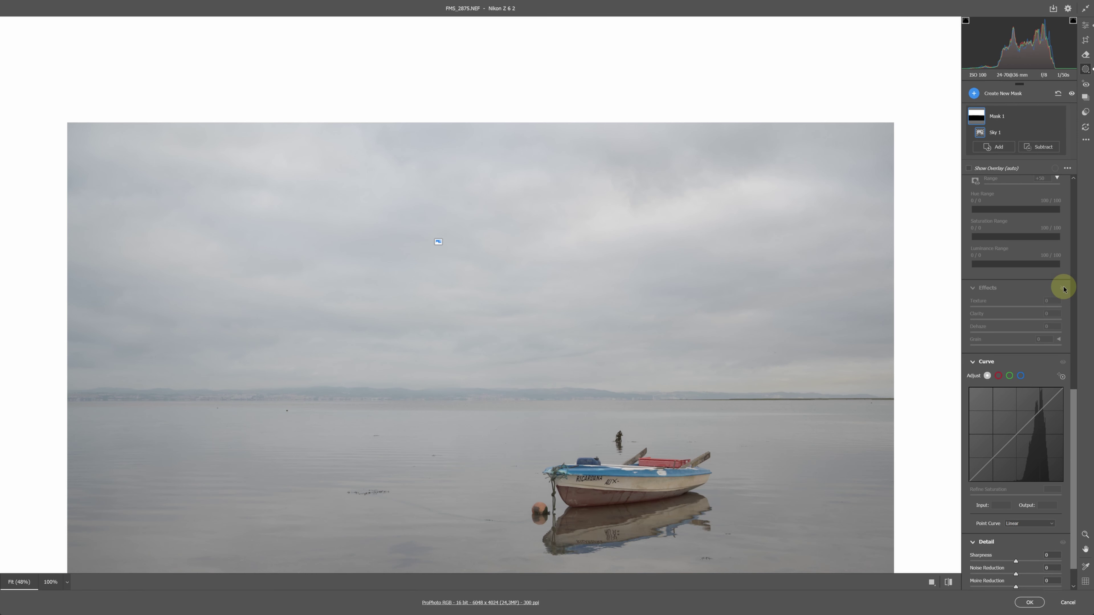
click(1064, 289)
click(1063, 288)
click(1064, 289)
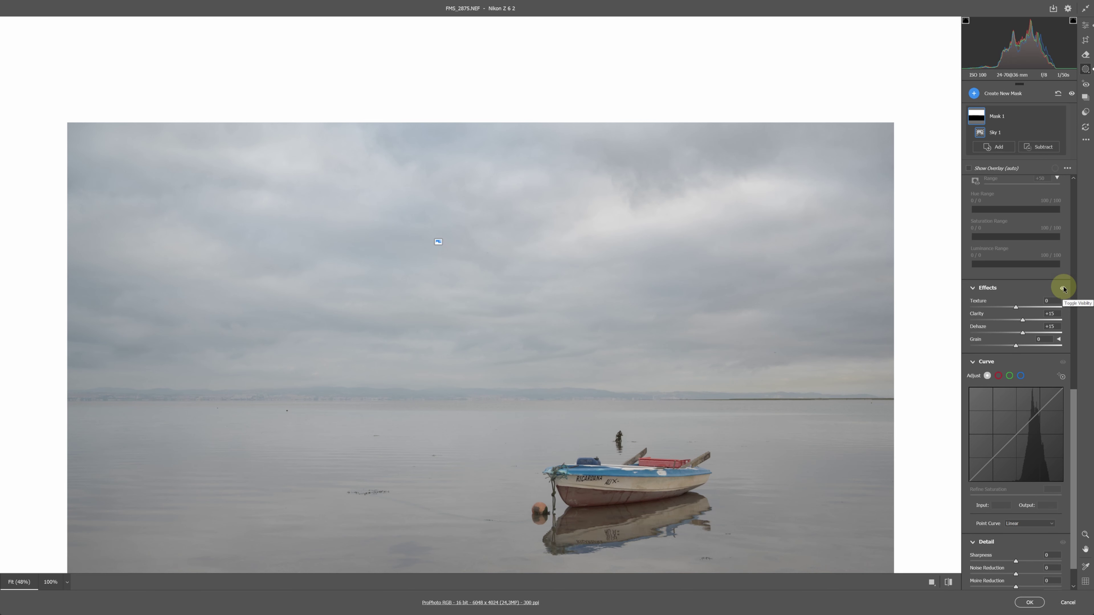
click(1026, 603)
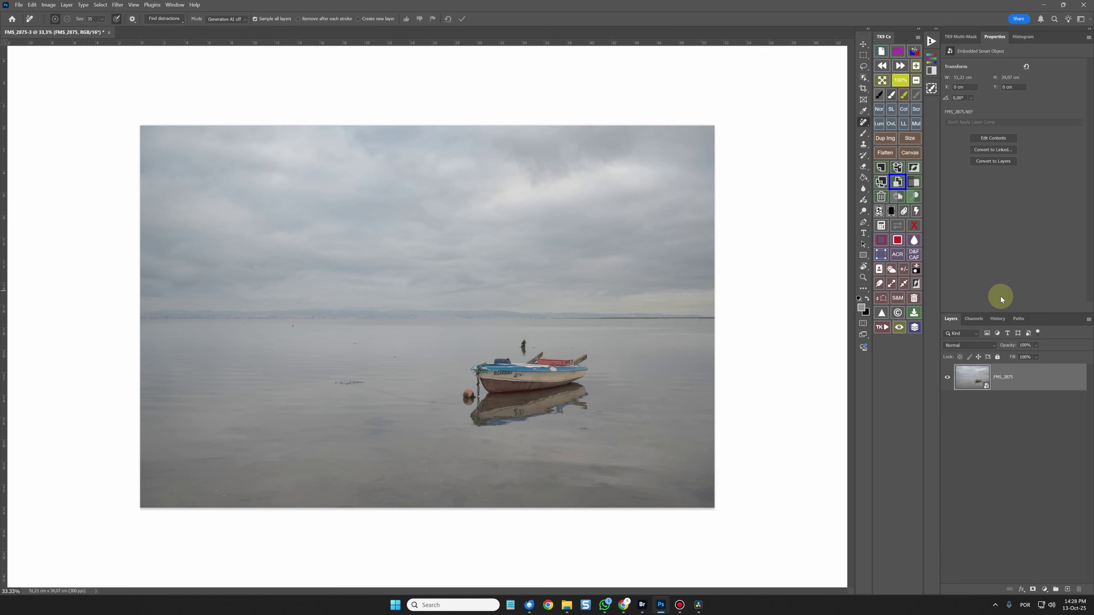
Convert the photo to black and white with a red-based TK Greyscale layer.
click(932, 72)
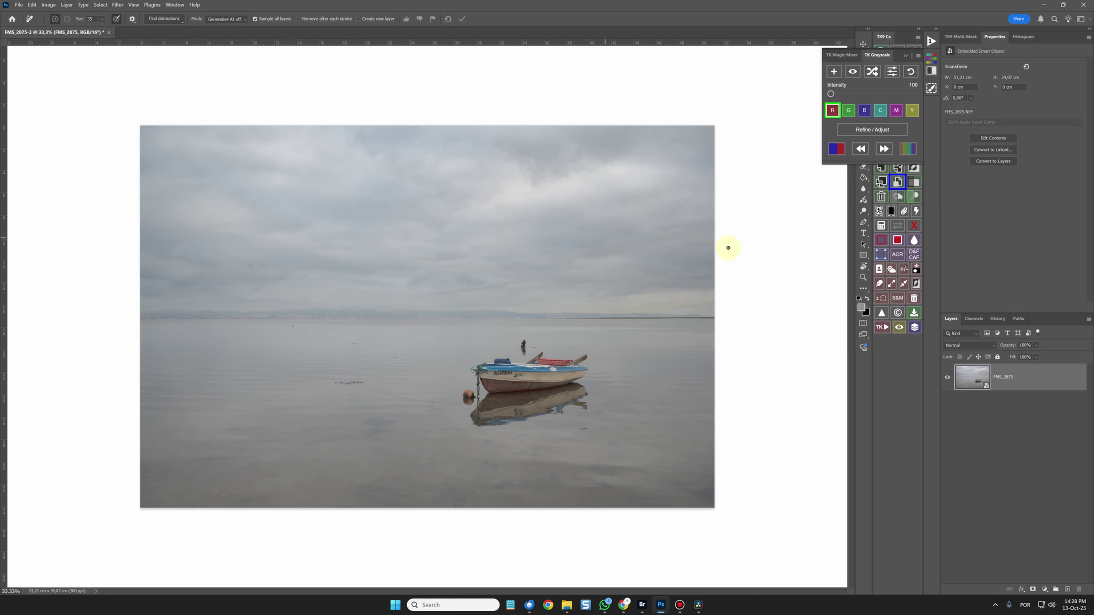
click(833, 111)
click(836, 148)
Compare the other color-based greyscale versions, keep the red one and set its Reds value to -101.
click(851, 112)
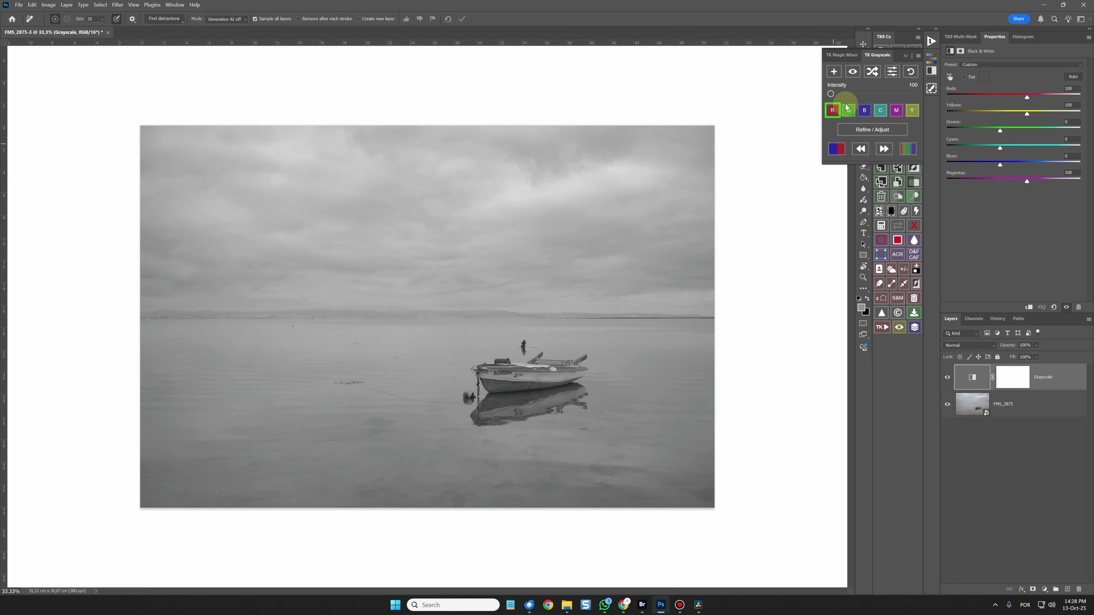
click(864, 112)
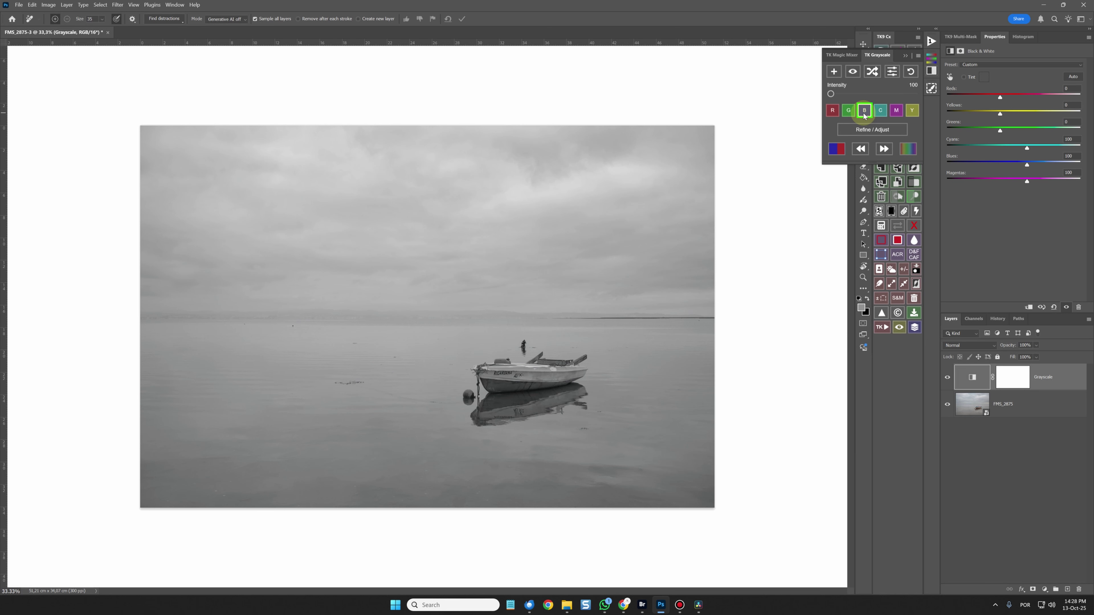
click(880, 112)
click(897, 113)
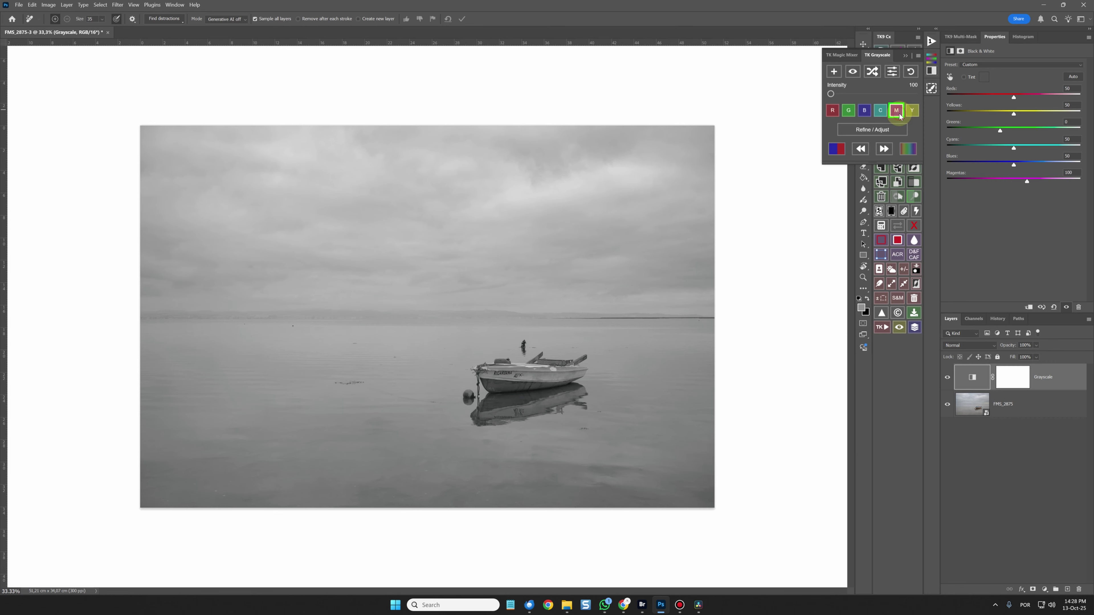
click(912, 112)
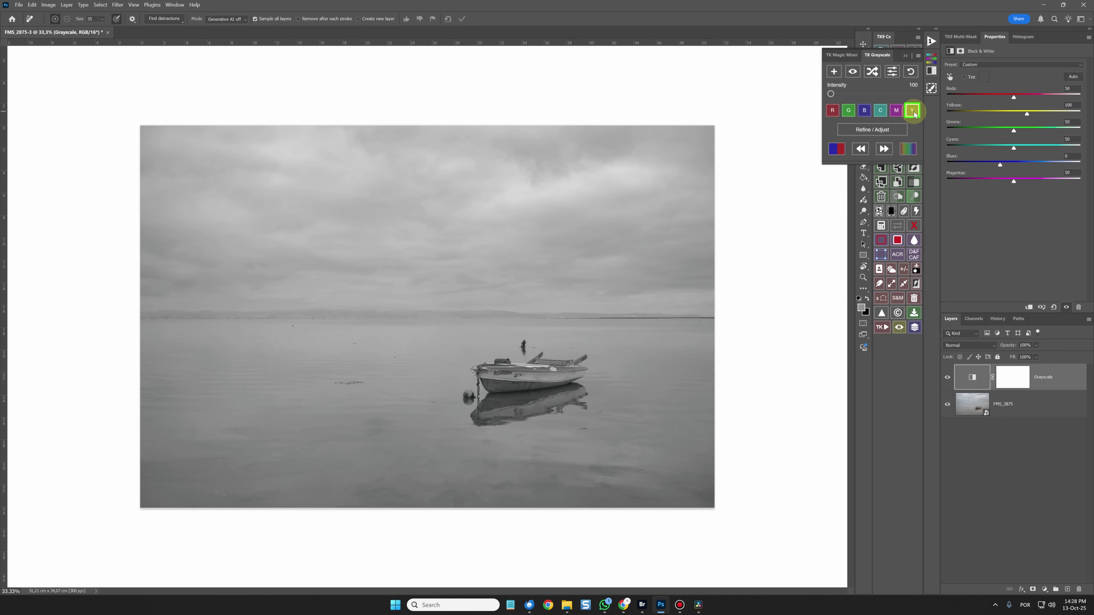
click(833, 112)
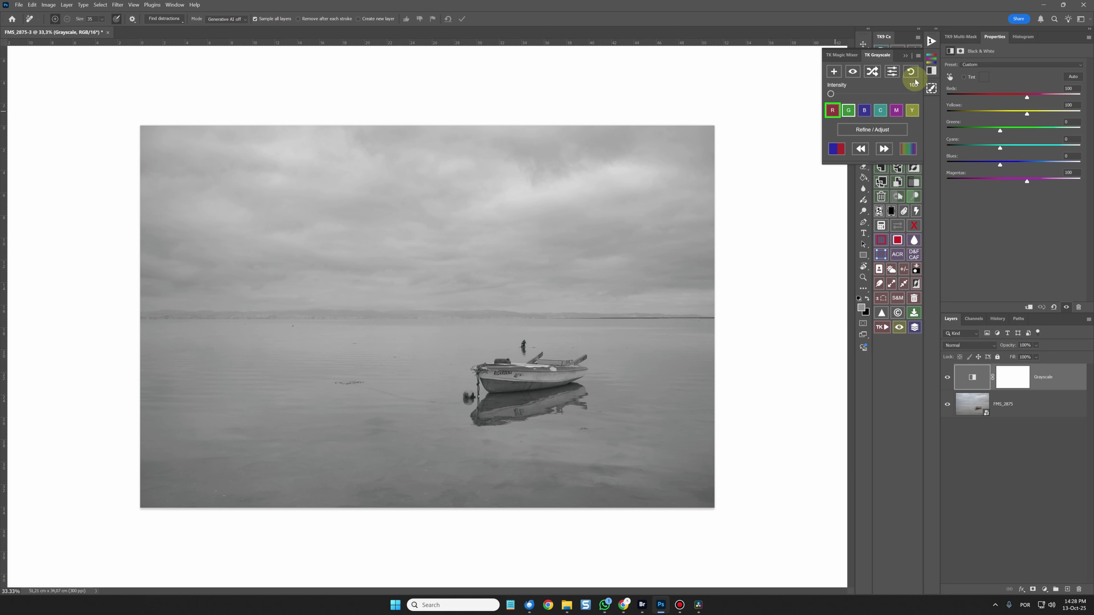
click(904, 56)
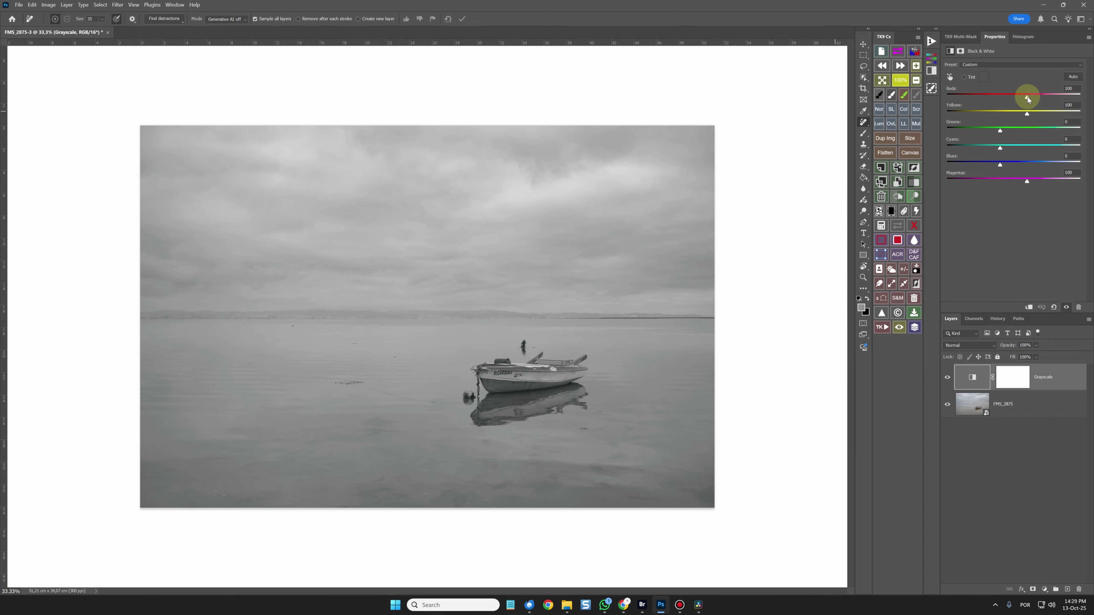
drag(1027, 96, 968, 95)
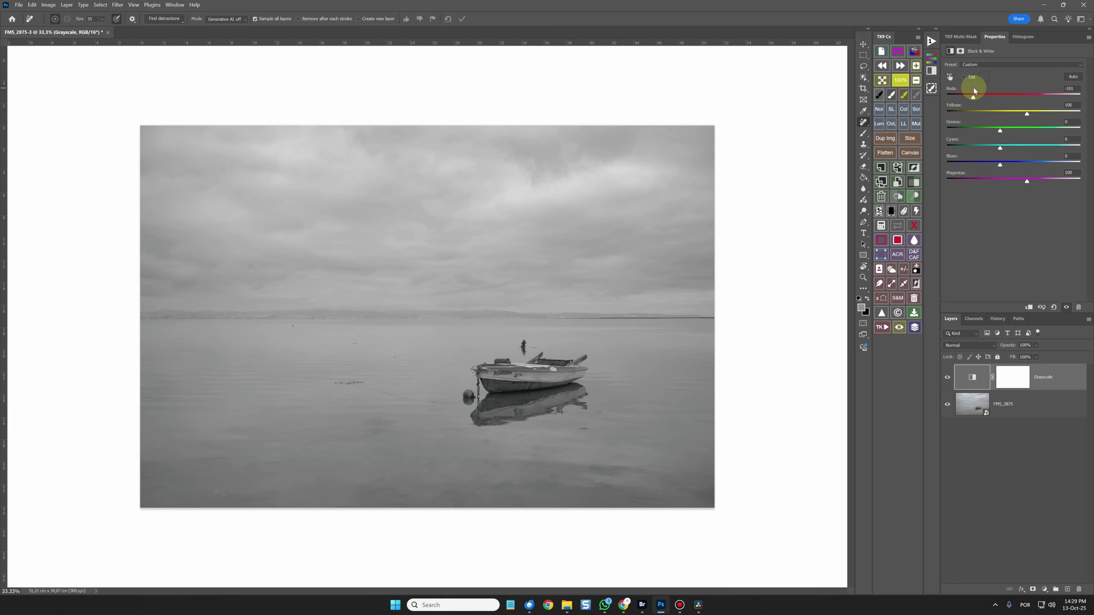
Add a Curves layer that brightens the sky highlights from 206 to 214 and darkens the boat's shadows from 46 to 35.
click(957, 36)
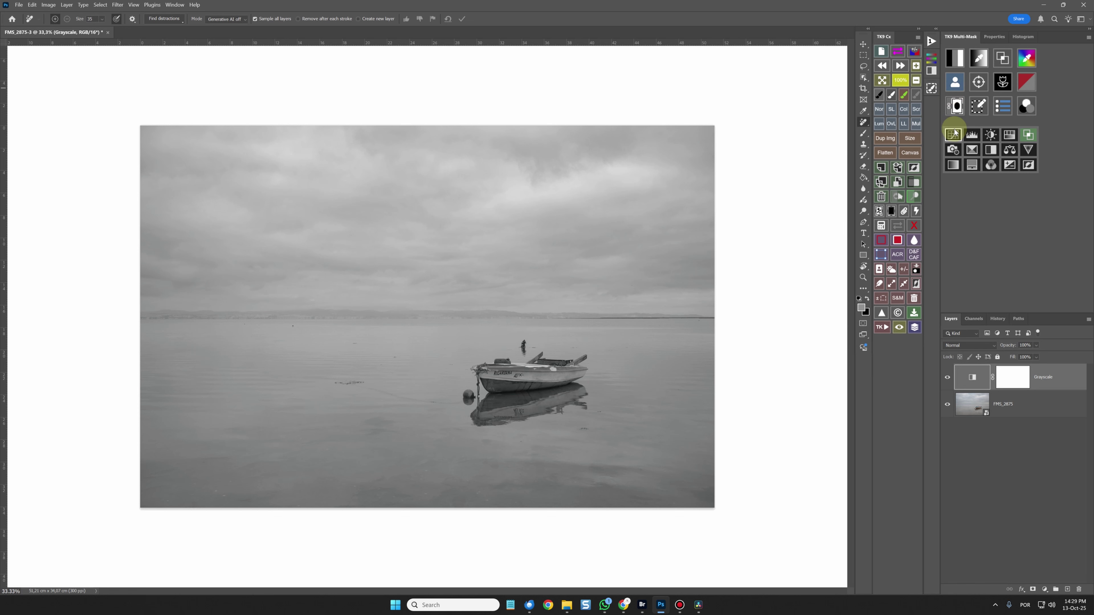
click(953, 136)
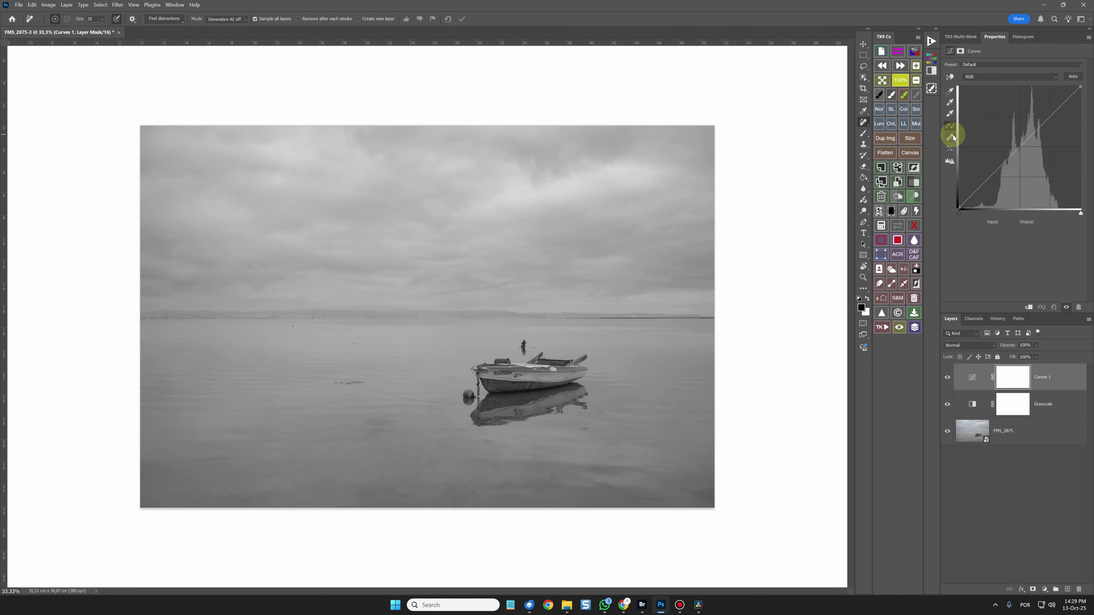
click(951, 76)
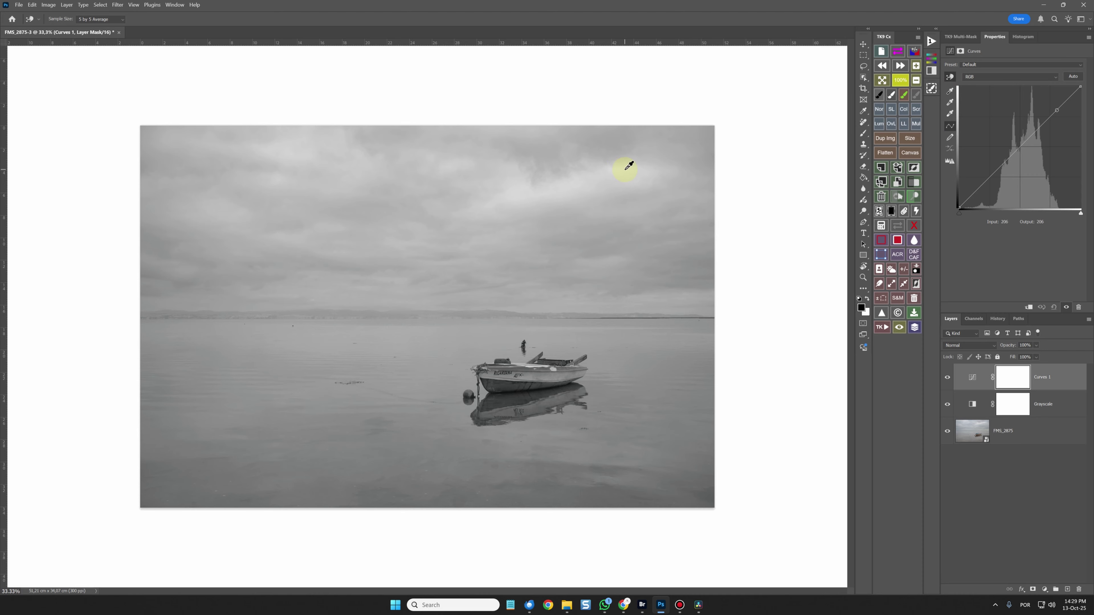
drag(628, 168, 629, 165)
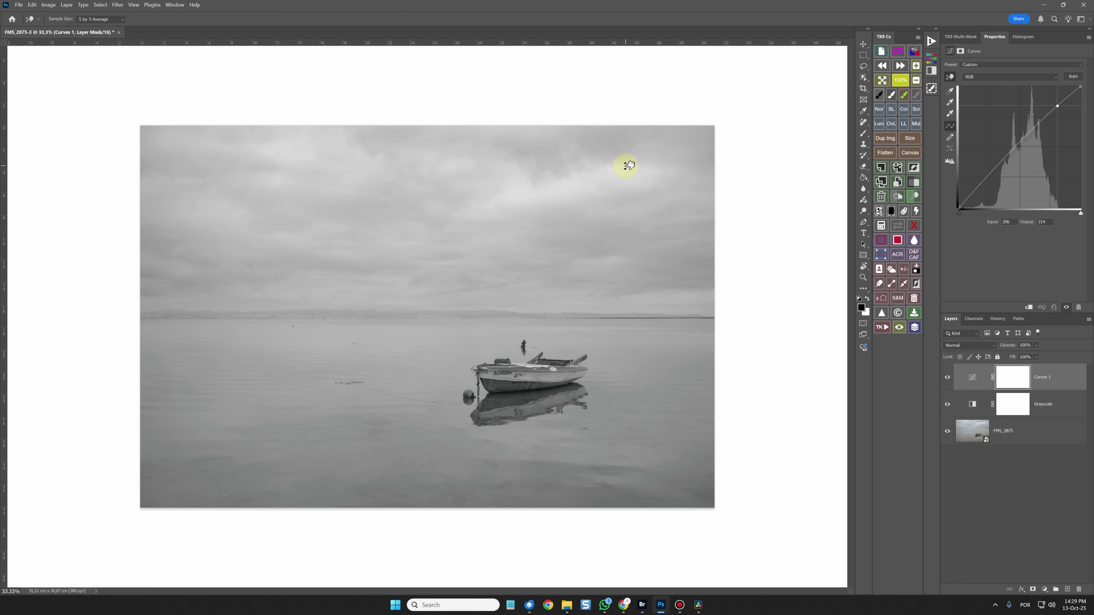
drag(521, 374, 507, 389)
key(ctrl+z)
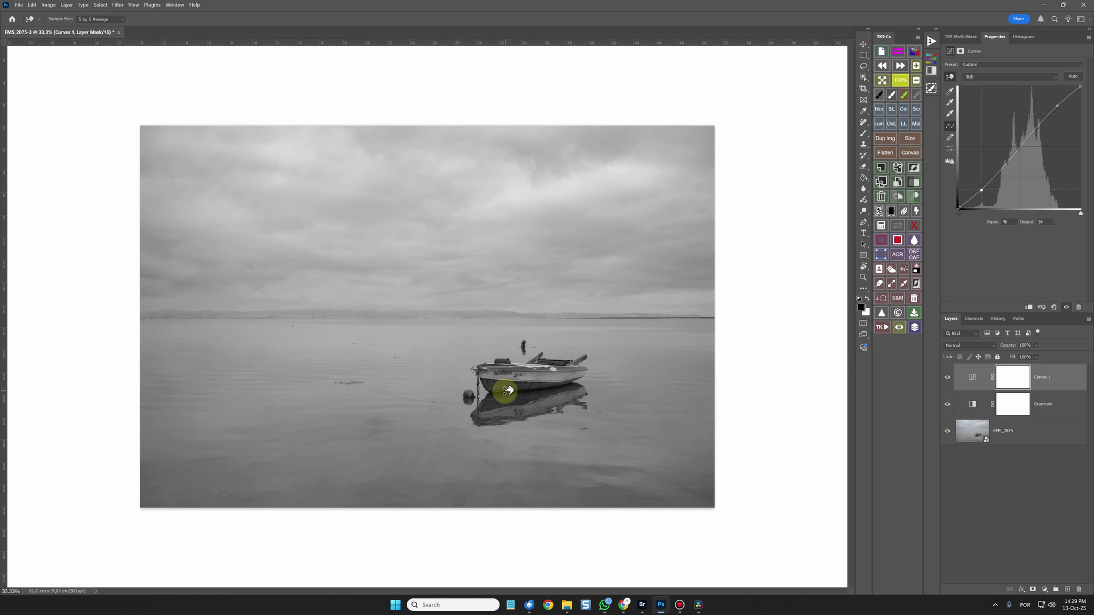
click(898, 330)
click(898, 330)
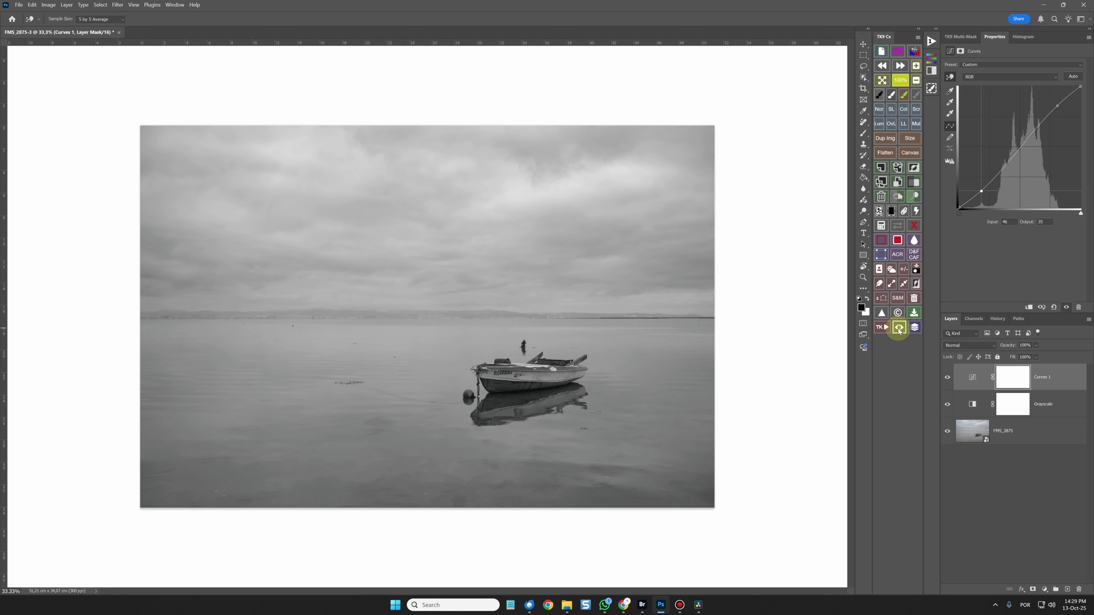
click(898, 330)
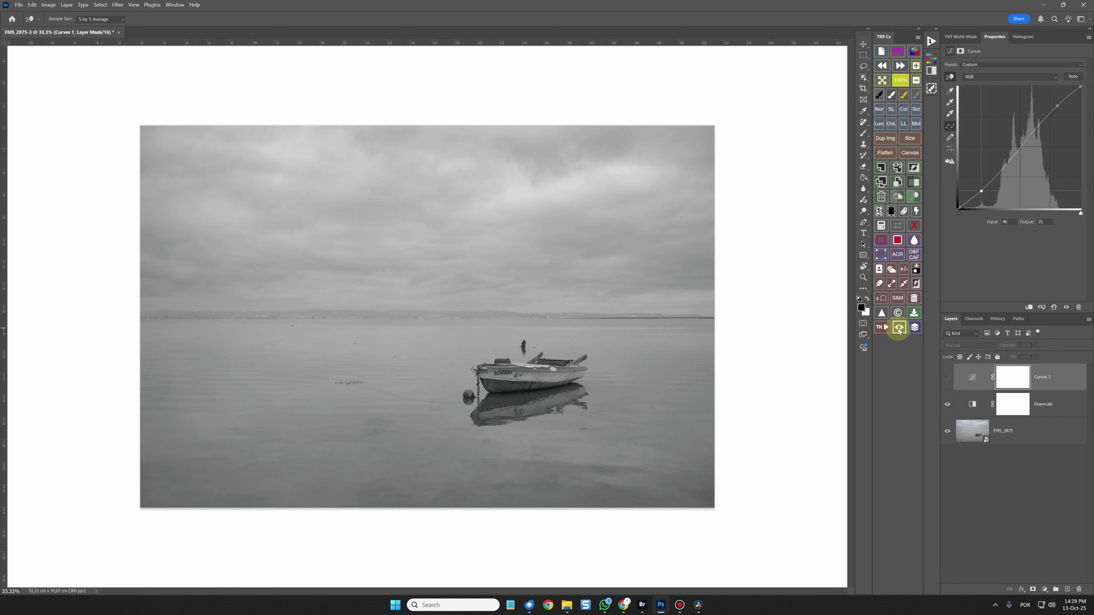
click(898, 330)
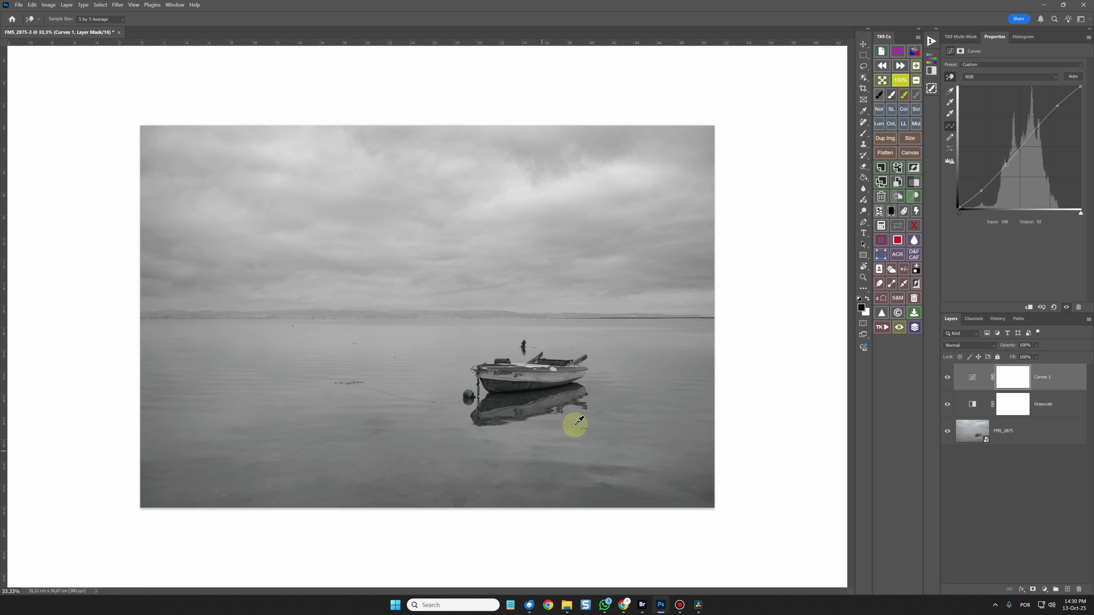
Lasso a large oval around the boat and lower sky, apply TK's Freehand Vignette with a 455.9-pixel blur, and compare before and after.
click(863, 66)
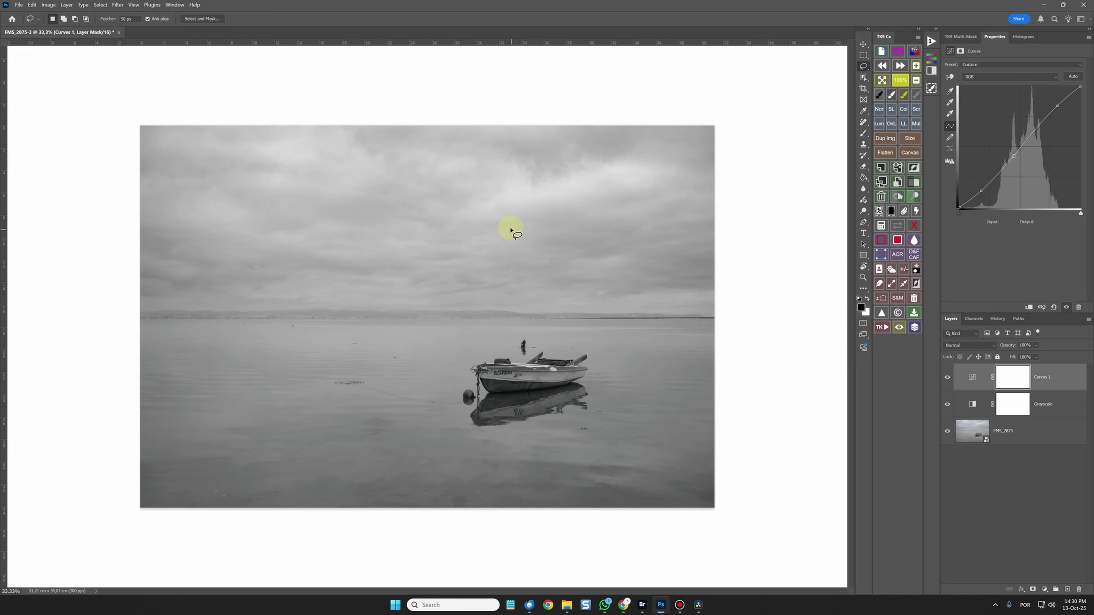
mouse_move(511, 230)
mouse_down()
mouse_move(366, 222)
mouse_move(284, 237)
mouse_move(249, 266)
mouse_move(224, 329)
mouse_move(224, 384)
mouse_move(254, 428)
mouse_move(347, 455)
mouse_move(494, 451)
mouse_move(605, 414)
mouse_move(624, 376)
mouse_move(620, 333)
mouse_move(589, 288)
mouse_move(512, 231)
mouse_up()
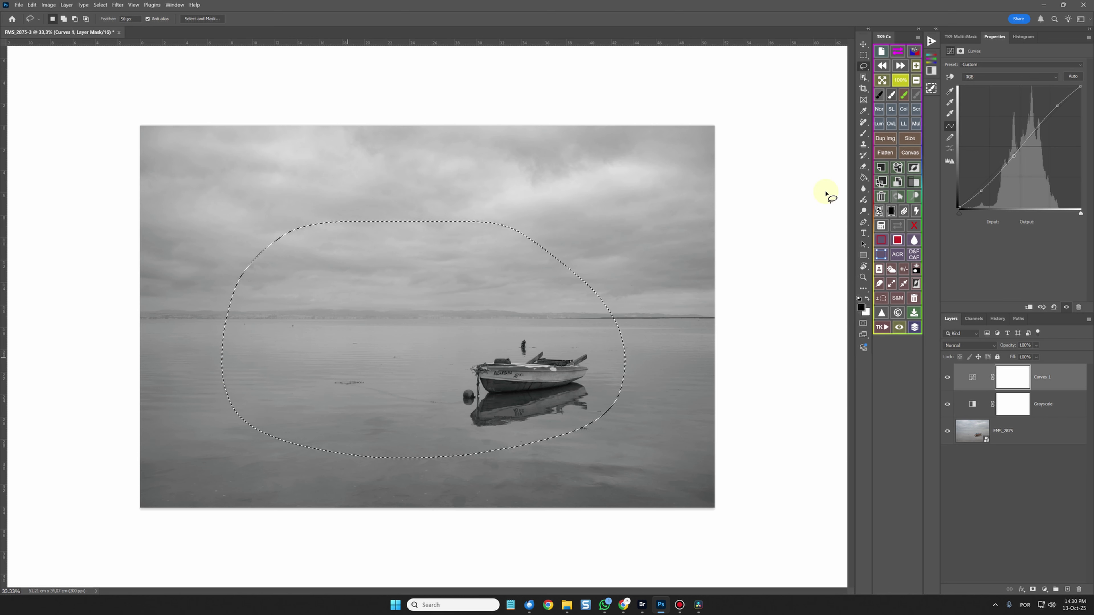
click(884, 328)
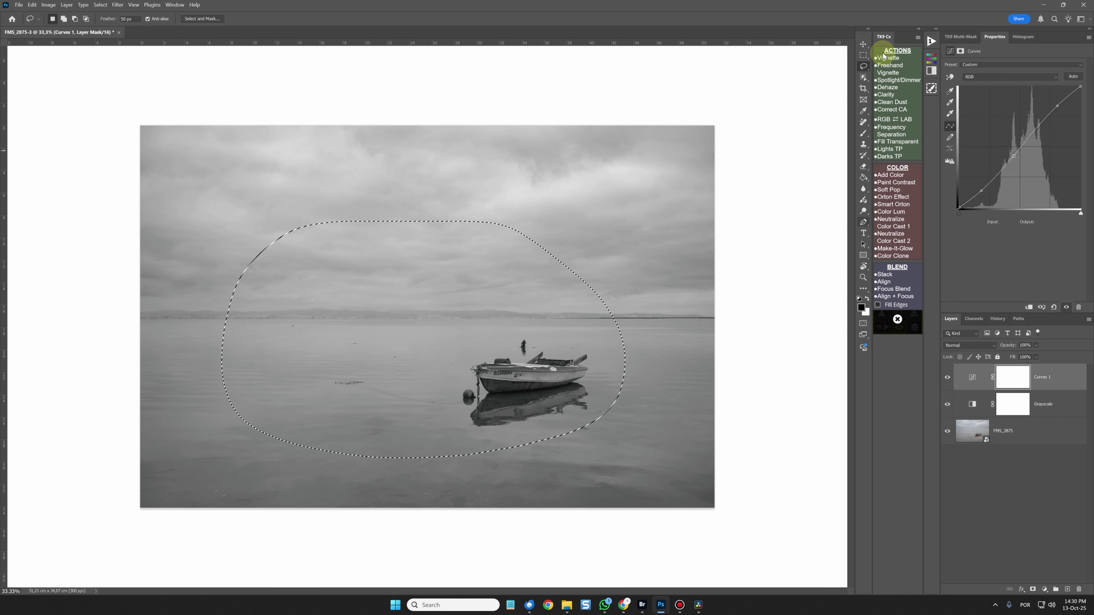
click(891, 68)
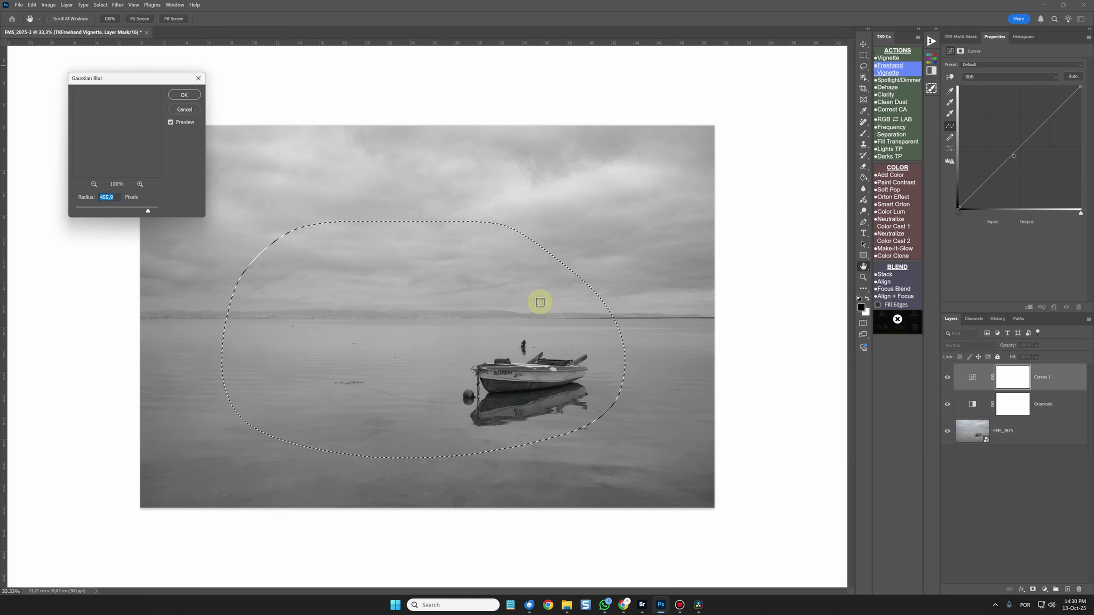
click(184, 95)
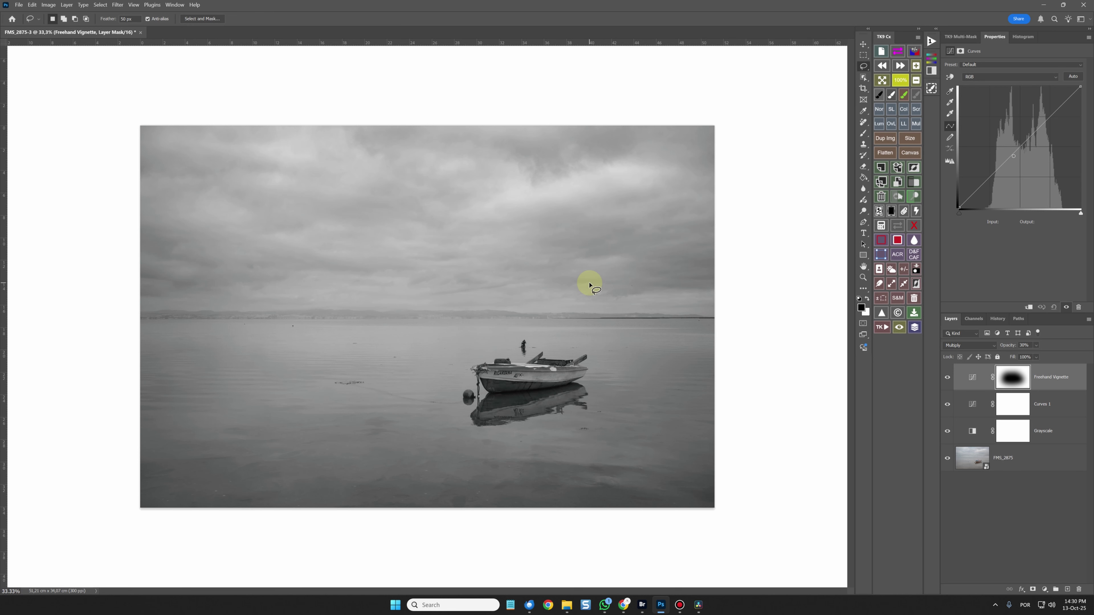
click(899, 328)
click(900, 329)
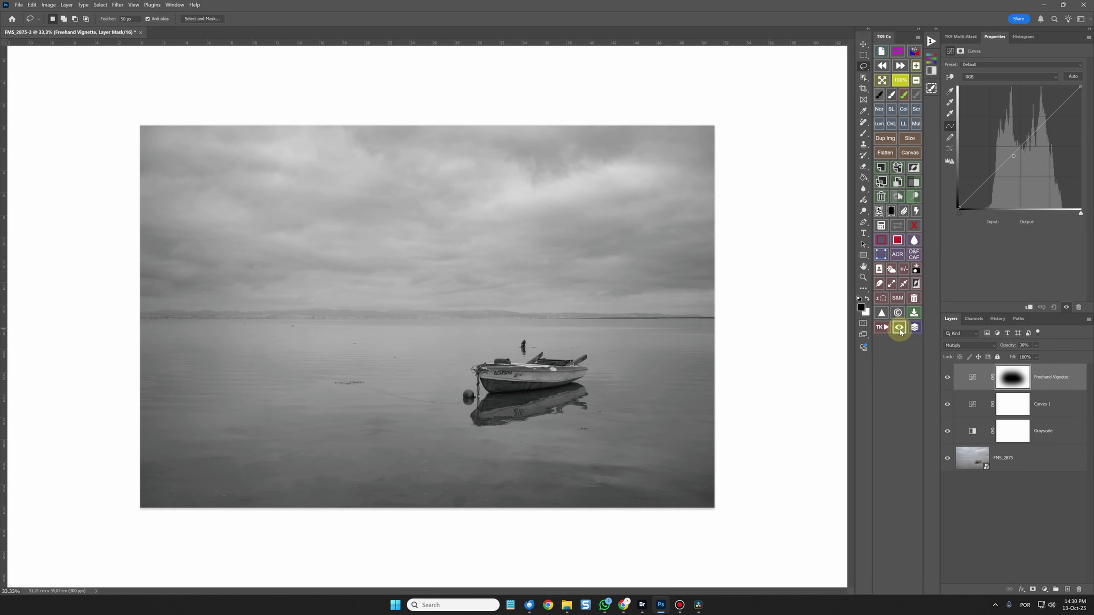
click(900, 329)
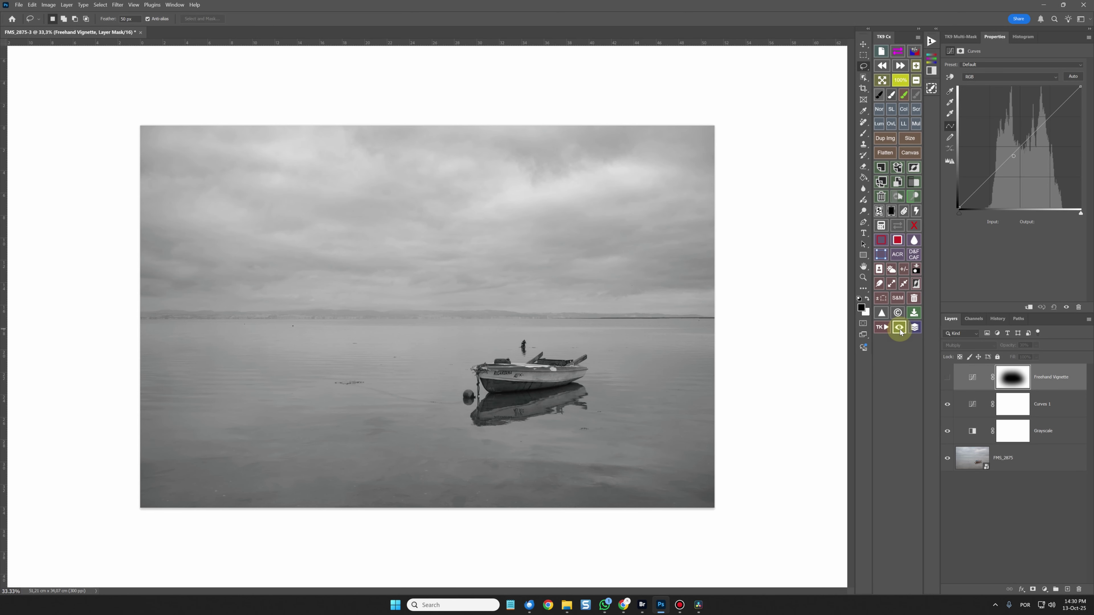
click(900, 329)
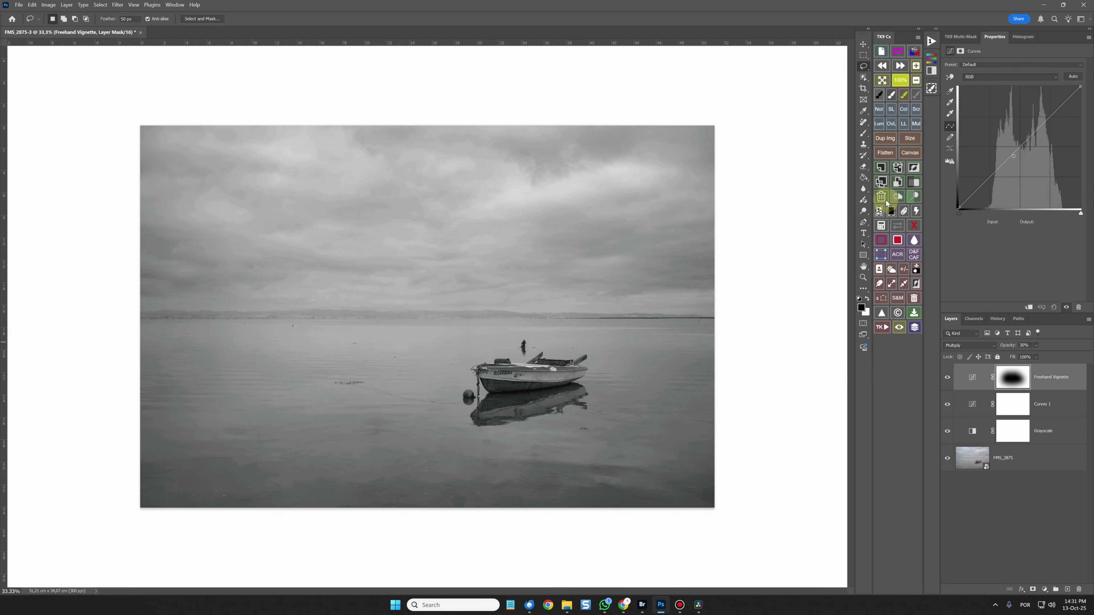
Add a Curves layer above the vignette and mask it to a lassoed oval of water around the boat.
click(960, 37)
click(953, 135)
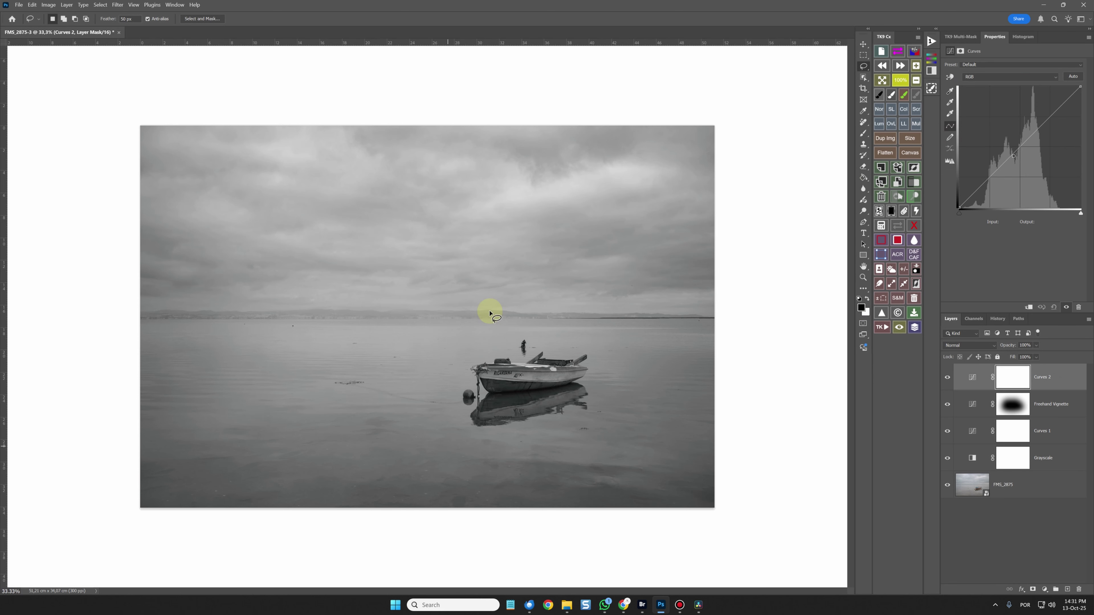
mouse_move(540, 329)
mouse_down()
mouse_move(343, 323)
mouse_move(324, 357)
mouse_move(344, 400)
mouse_move(377, 414)
mouse_move(475, 418)
mouse_move(599, 389)
mouse_move(613, 363)
mouse_move(606, 345)
mouse_move(547, 332)
mouse_up()
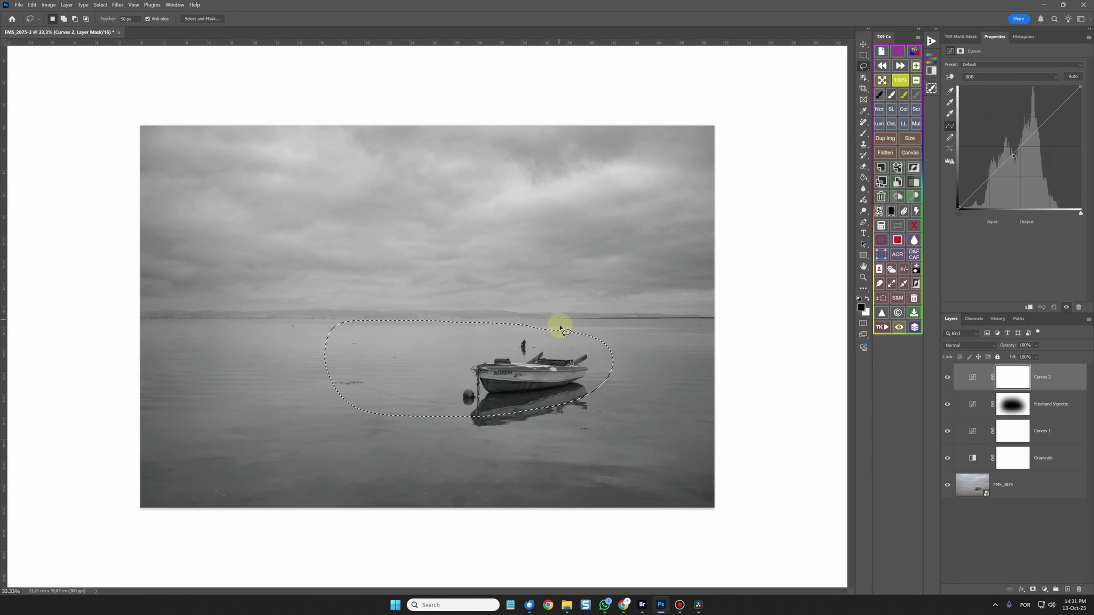
mouse_move(560, 328)
mouse_down()
mouse_move(317, 323)
mouse_move(291, 334)
mouse_move(283, 360)
mouse_move(324, 414)
mouse_move(366, 429)
mouse_move(534, 428)
mouse_move(603, 411)
mouse_move(620, 363)
mouse_move(613, 350)
mouse_move(581, 334)
mouse_move(516, 331)
mouse_up()
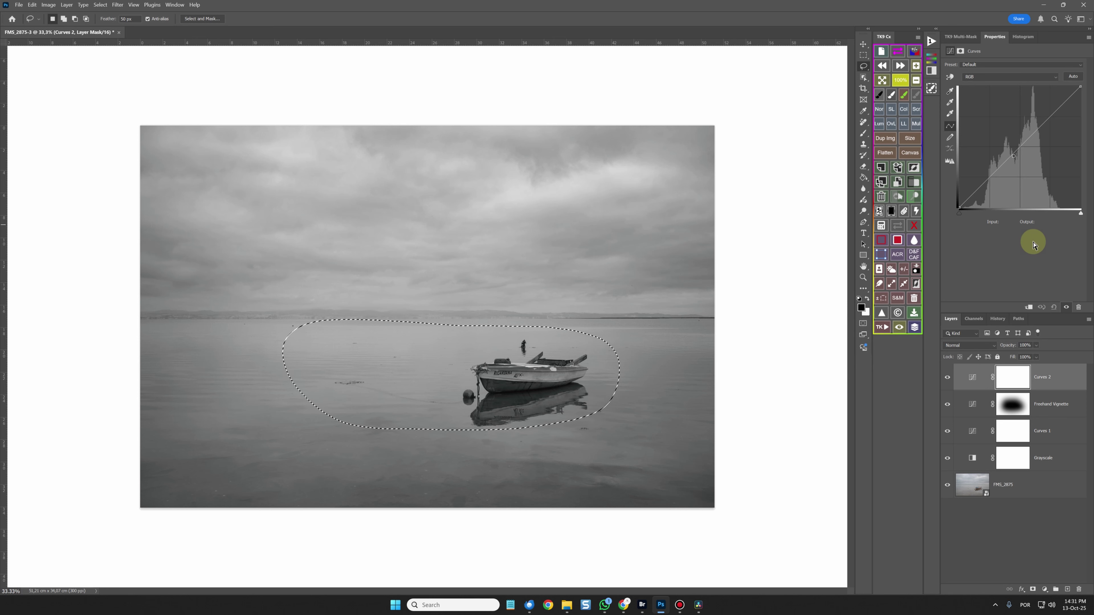
click(880, 211)
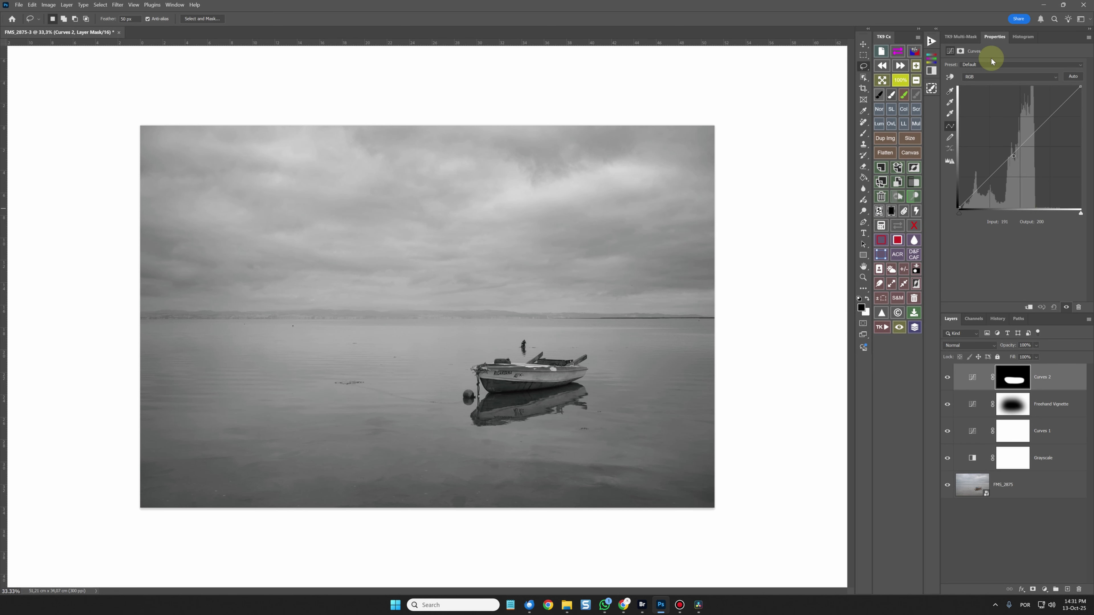
Brighten the water around the boat by raising the new Curves layer's midtones from input 104 to output 121.
click(960, 37)
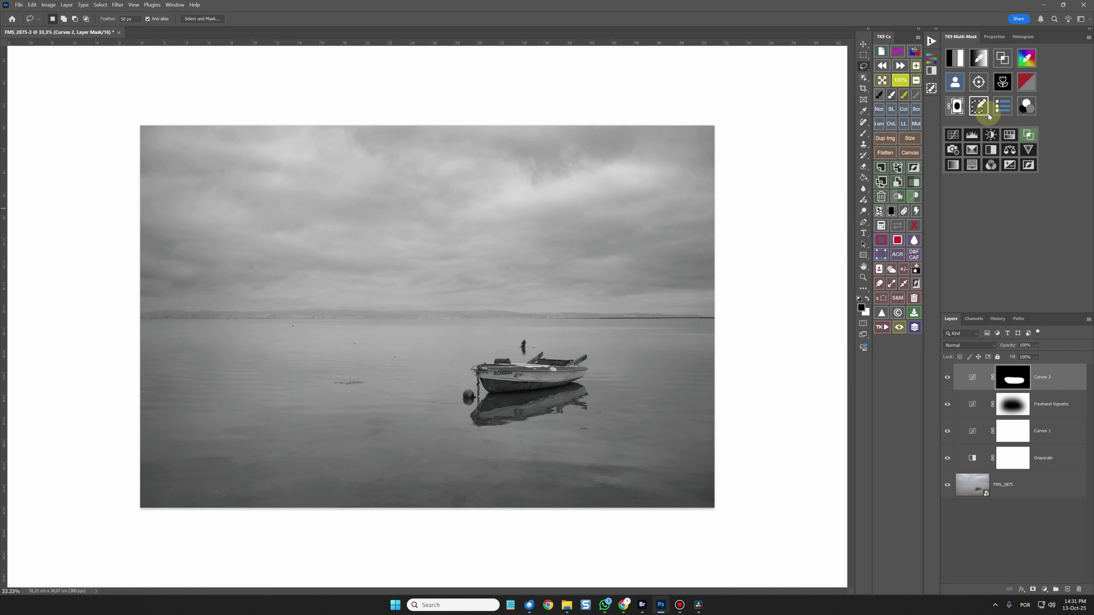
click(993, 38)
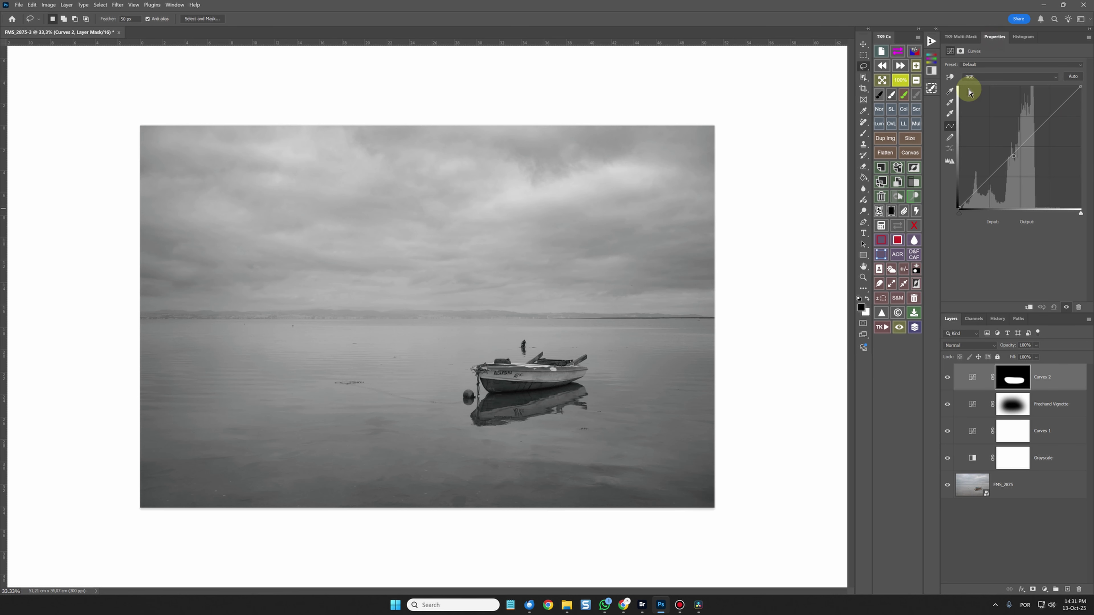
click(951, 78)
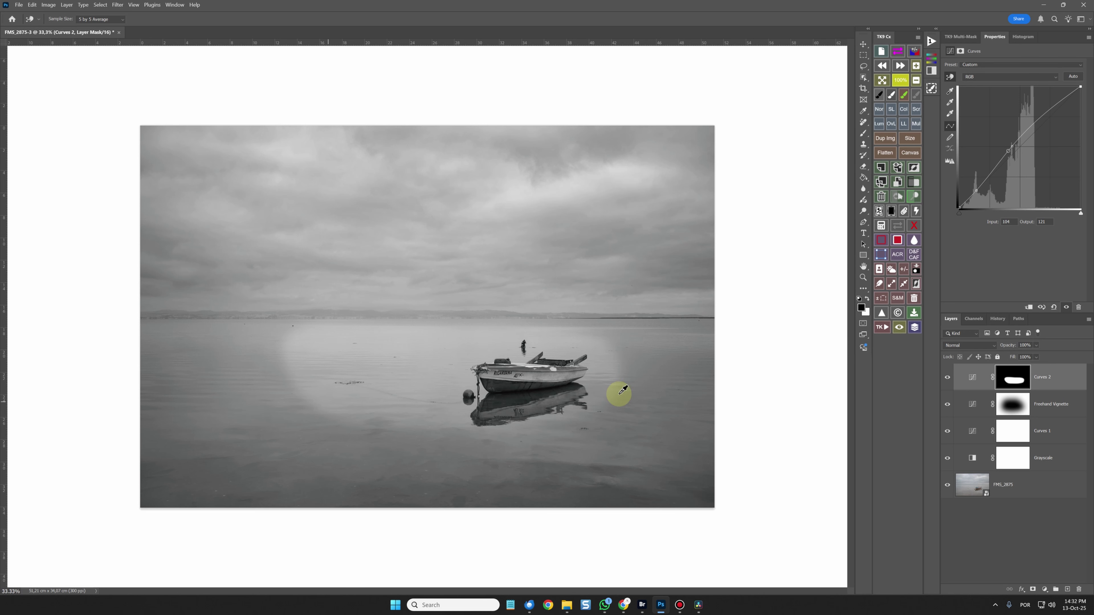
Feather the new Curves layer's mask by 260 px and compare the image with and without the layer.
click(1024, 378)
key(l)
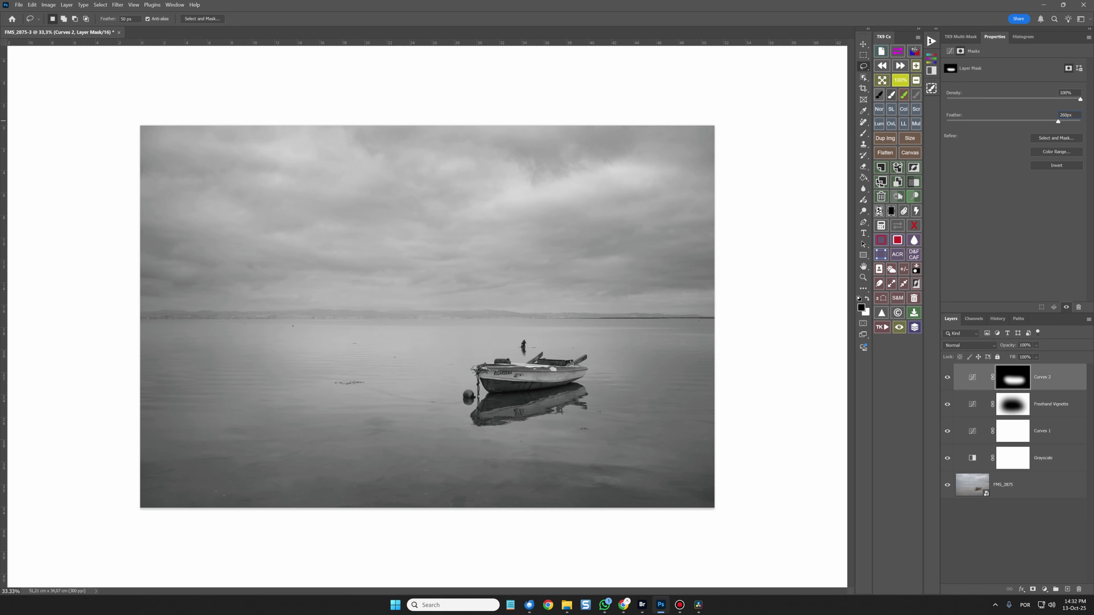
click(972, 377)
click(899, 329)
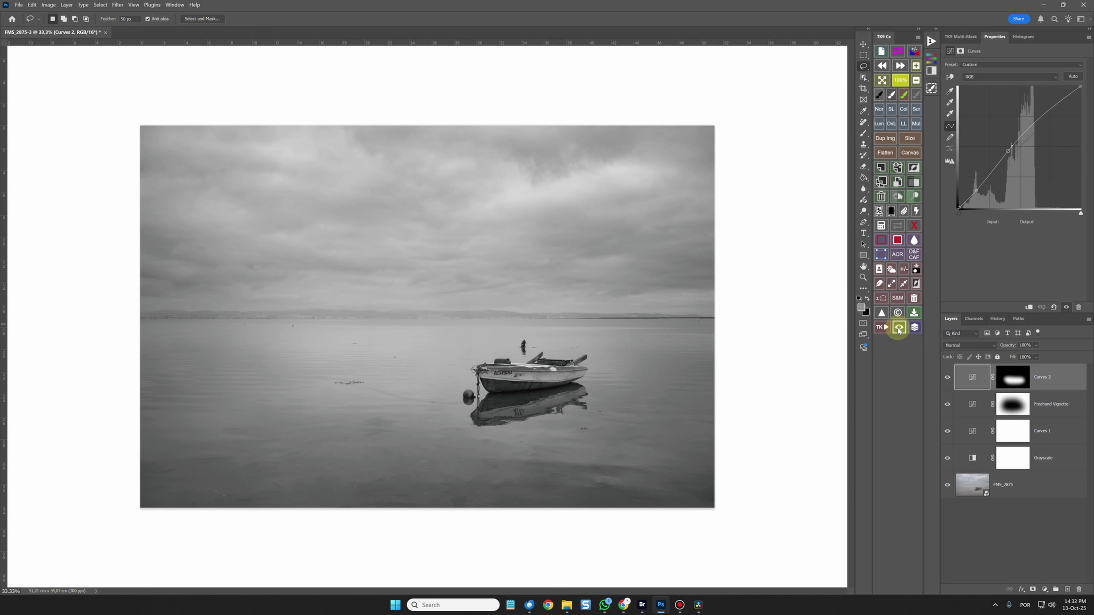
click(898, 329)
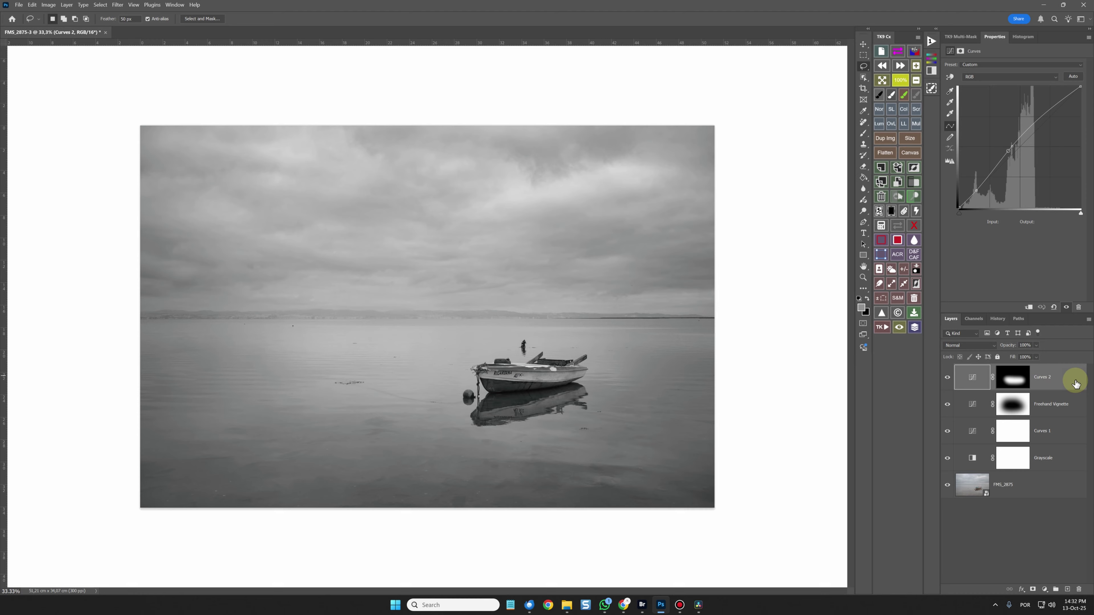
Add a Dodge layer for white paint and a Burn layer for black paint above the Curves layers.
click(1013, 372)
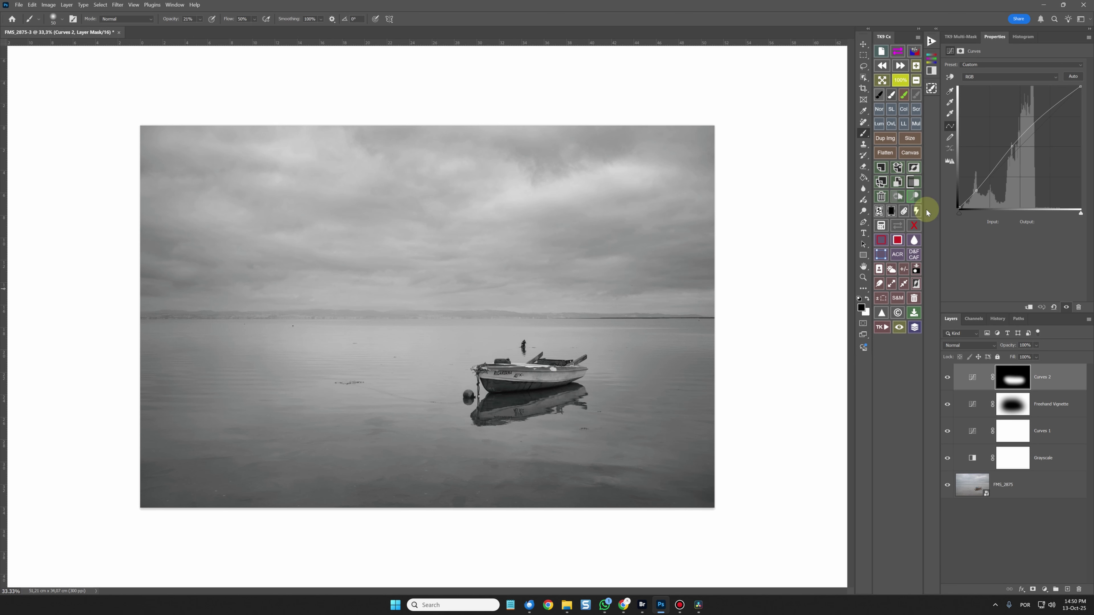
click(898, 197)
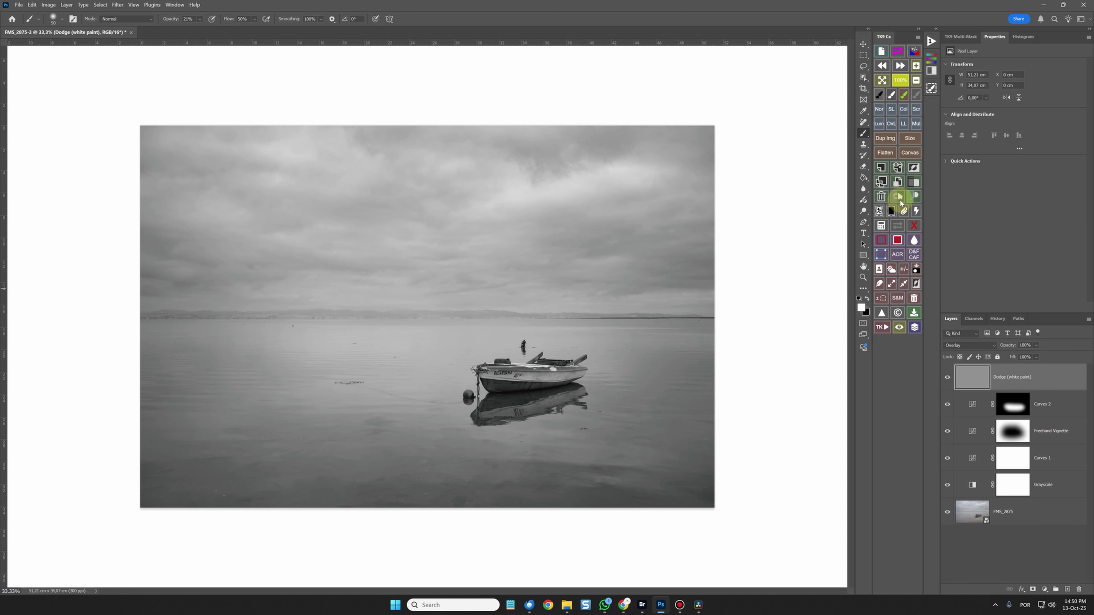
click(913, 196)
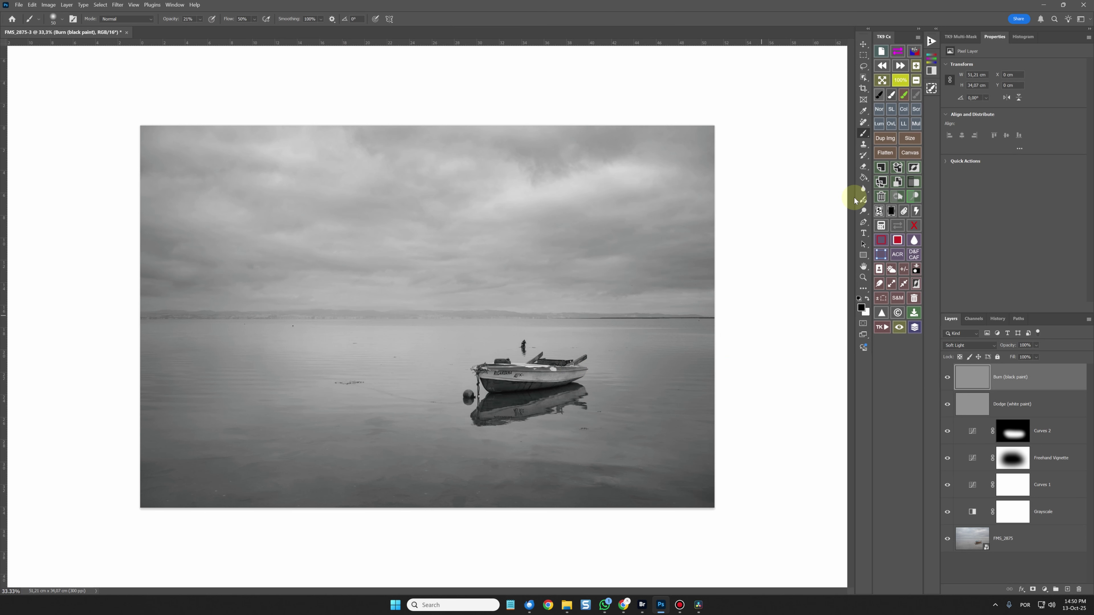
Darken the boat's hull and its reflection by painting black on the Burn layer with varying brush sizes.
click(896, 82)
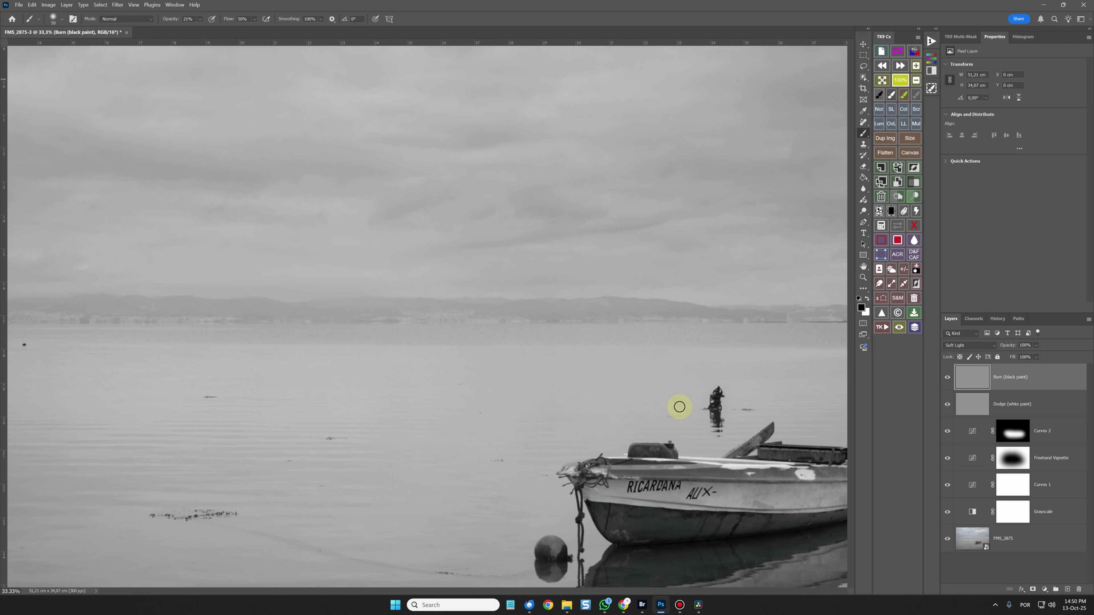
drag(682, 407, 392, 322)
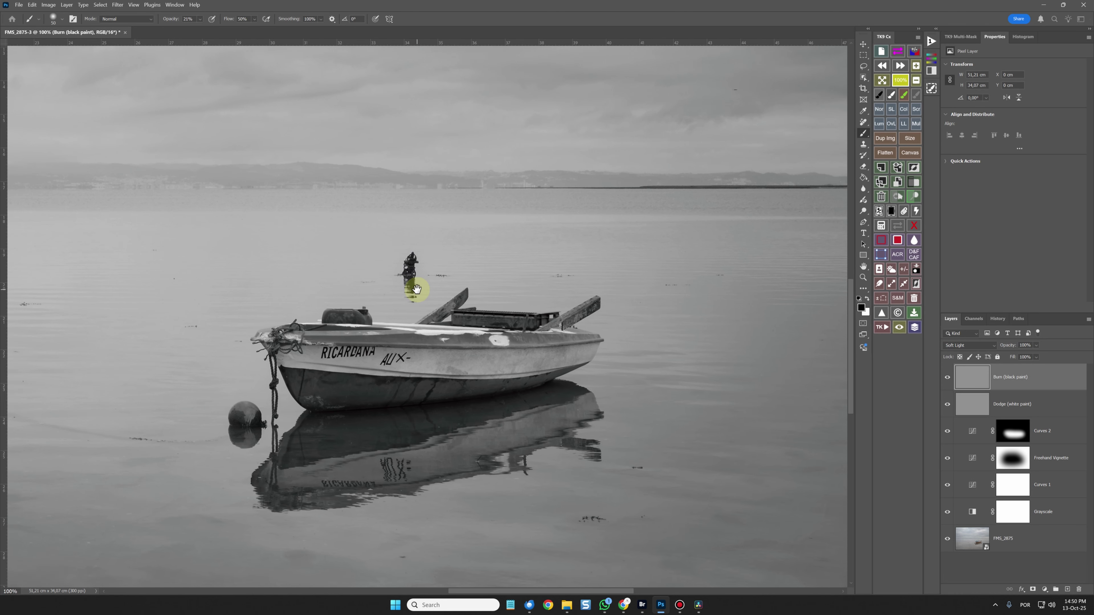
mouse_move(329, 343)
mouse_down()
mouse_move(297, 342)
mouse_move(592, 343)
mouse_move(255, 340)
mouse_move(570, 341)
mouse_move(567, 322)
mouse_move(553, 329)
mouse_move(444, 311)
mouse_move(448, 321)
mouse_move(560, 326)
mouse_move(589, 342)
mouse_move(563, 376)
mouse_move(325, 408)
mouse_move(344, 435)
mouse_move(365, 421)
mouse_up()
key(bracketleft)
key(bracketright)
key(bracketright)
key(bracketright)
key(bracketleft)
key(bracketleft)
key(bracketleft)
key(bracketleft)
key(bracketright)
key(bracketright)
key(bracketright)
key(bracketright)
key(bracketright)
key(bracketright)
key(bracketright)
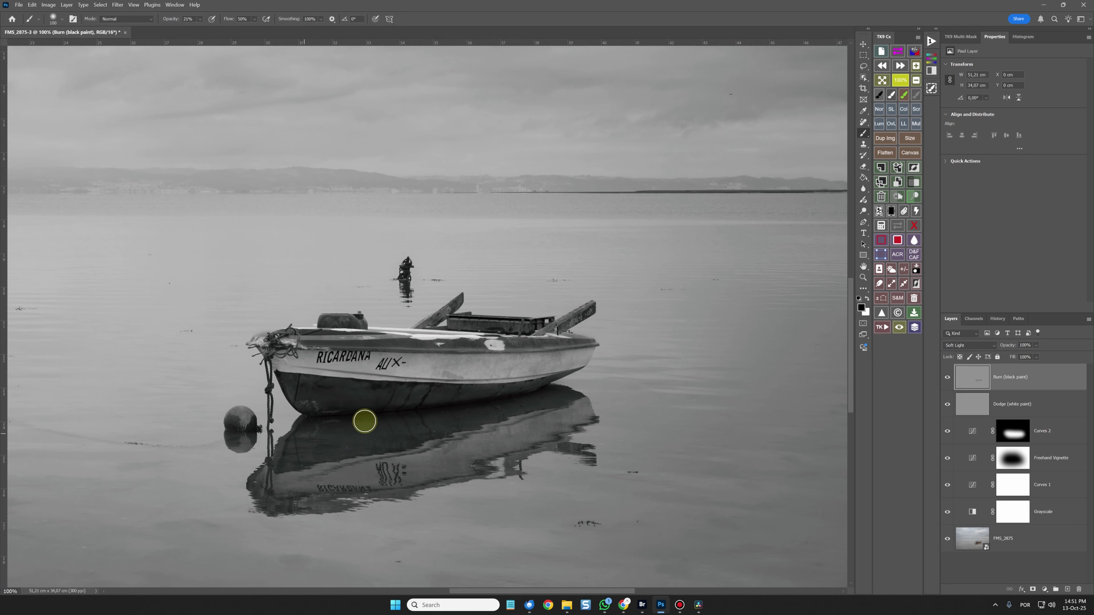
click(899, 327)
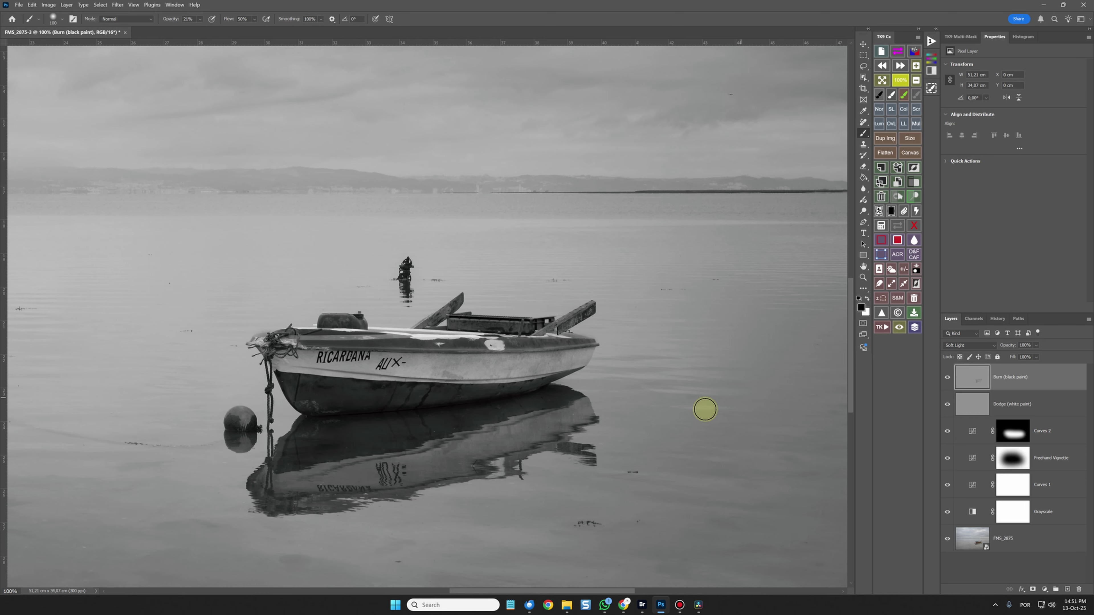
Paint white on the Dodge layer over the boat's light hull and reflection, and compare the whole image with and without it.
click(866, 299)
click(974, 404)
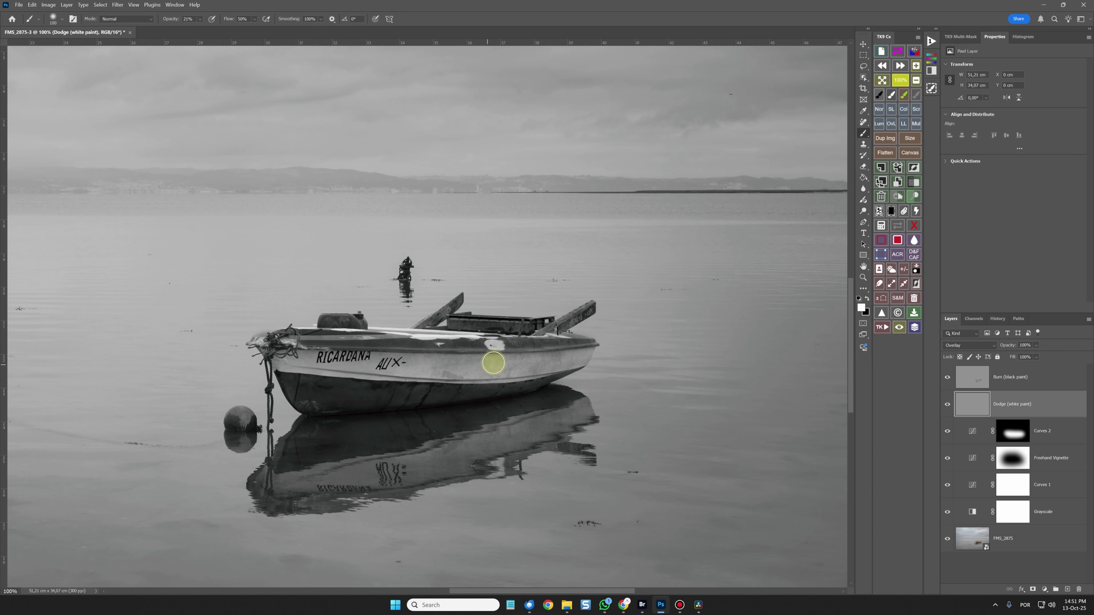
mouse_move(493, 363)
mouse_down()
mouse_move(451, 371)
mouse_move(287, 359)
mouse_move(582, 357)
mouse_move(312, 363)
mouse_up()
mouse_move(405, 425)
mouse_down()
mouse_move(500, 432)
mouse_move(478, 461)
mouse_move(356, 481)
mouse_move(423, 464)
mouse_up()
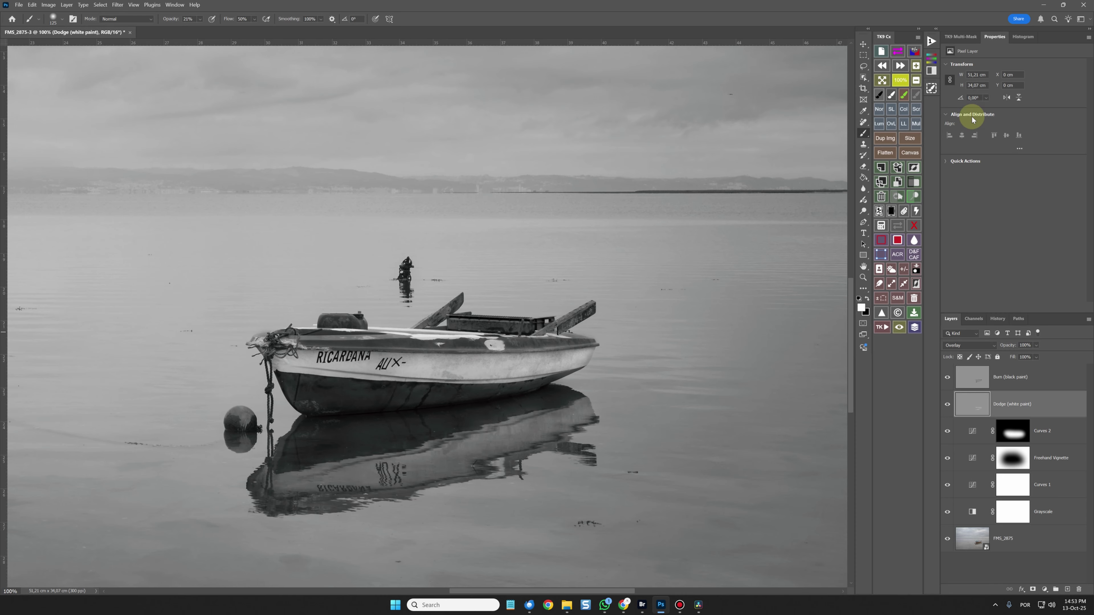
click(882, 81)
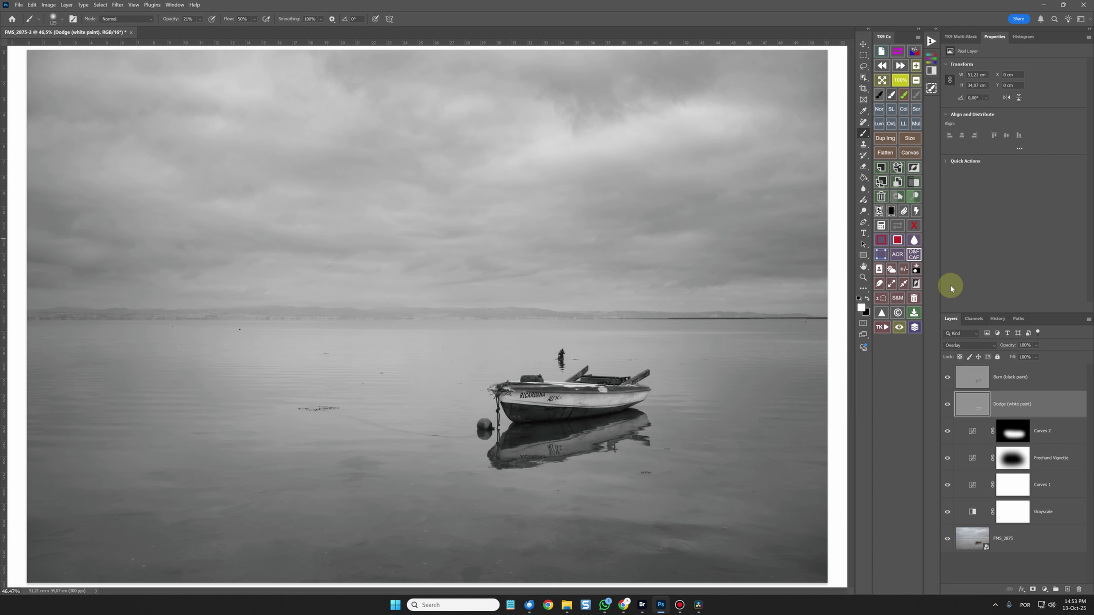
click(898, 329)
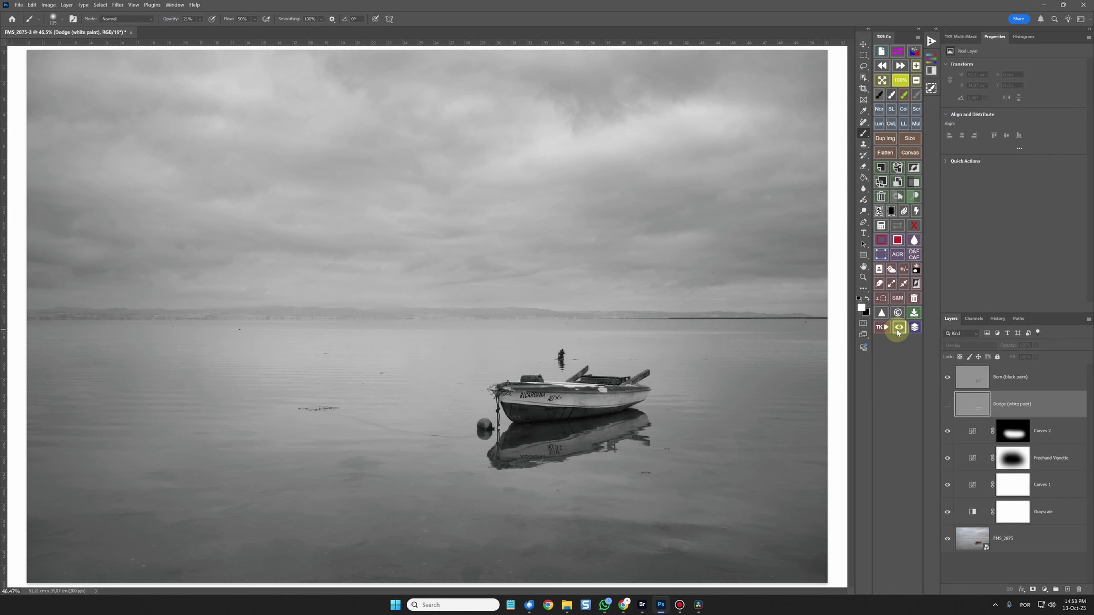
click(899, 329)
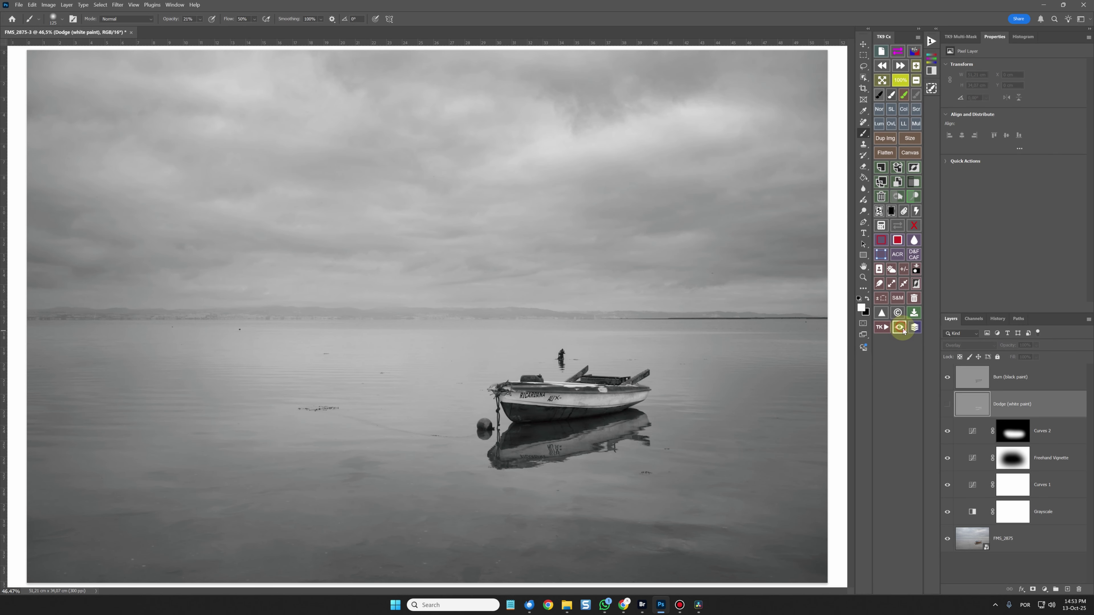
click(899, 328)
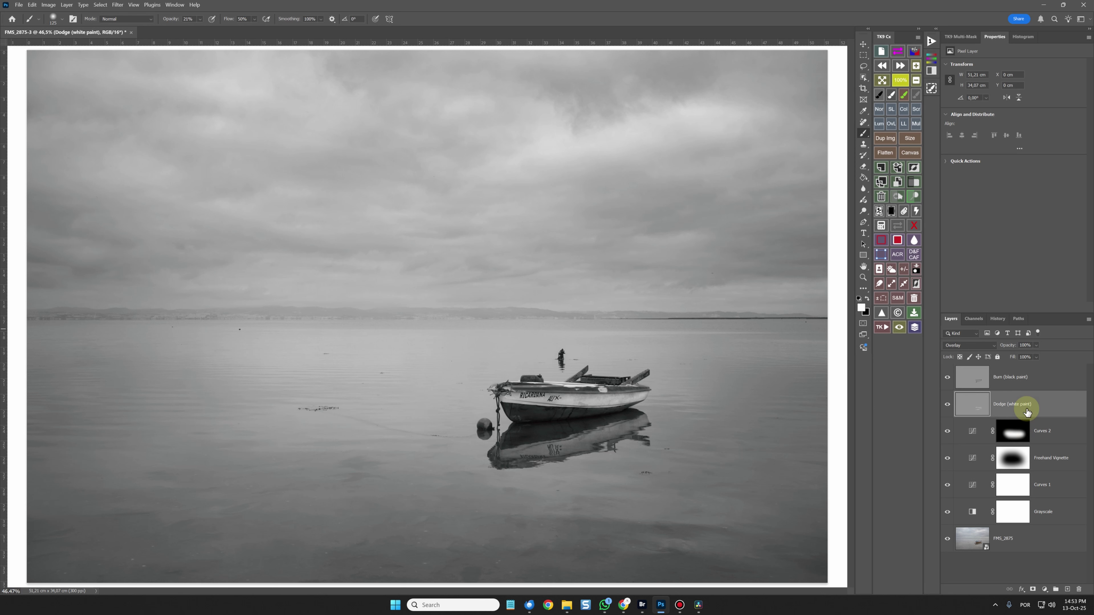
Lower the Dodge layer's opacity to 52%, toggling its visibility to judge the effect.
click(977, 405)
click(1036, 345)
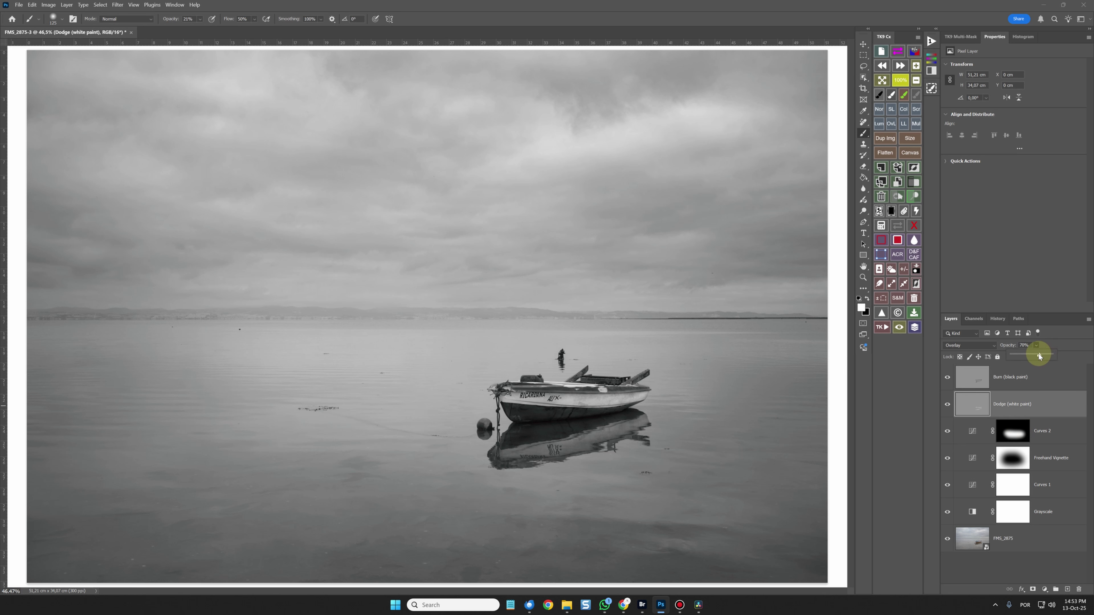
click(899, 331)
click(899, 330)
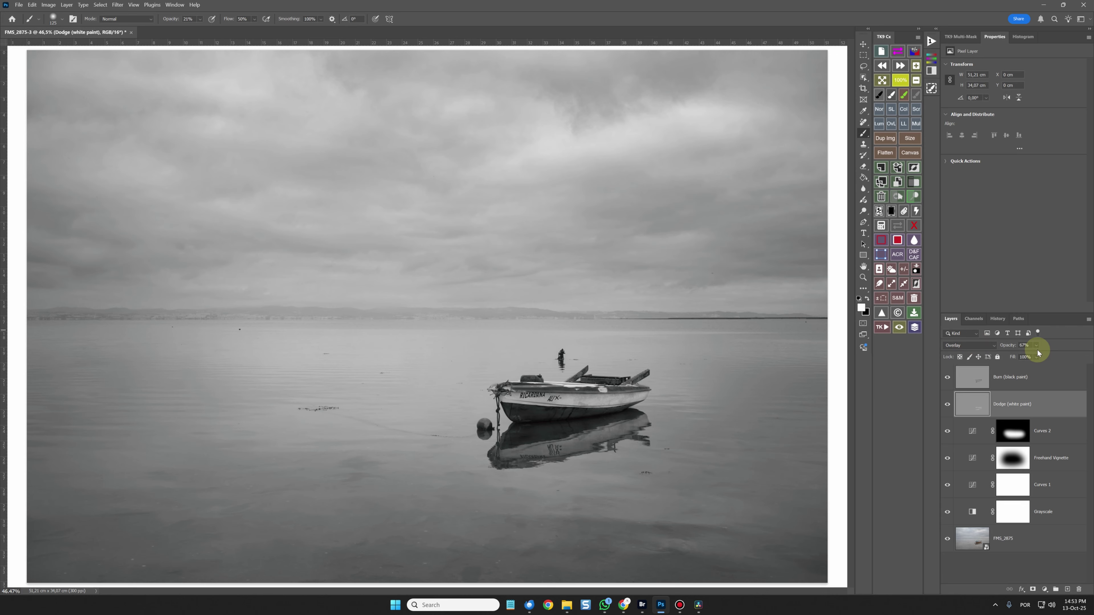
drag(1045, 354, 1044, 355)
click(899, 328)
click(900, 330)
click(901, 331)
click(903, 332)
click(902, 332)
click(899, 331)
click(899, 331)
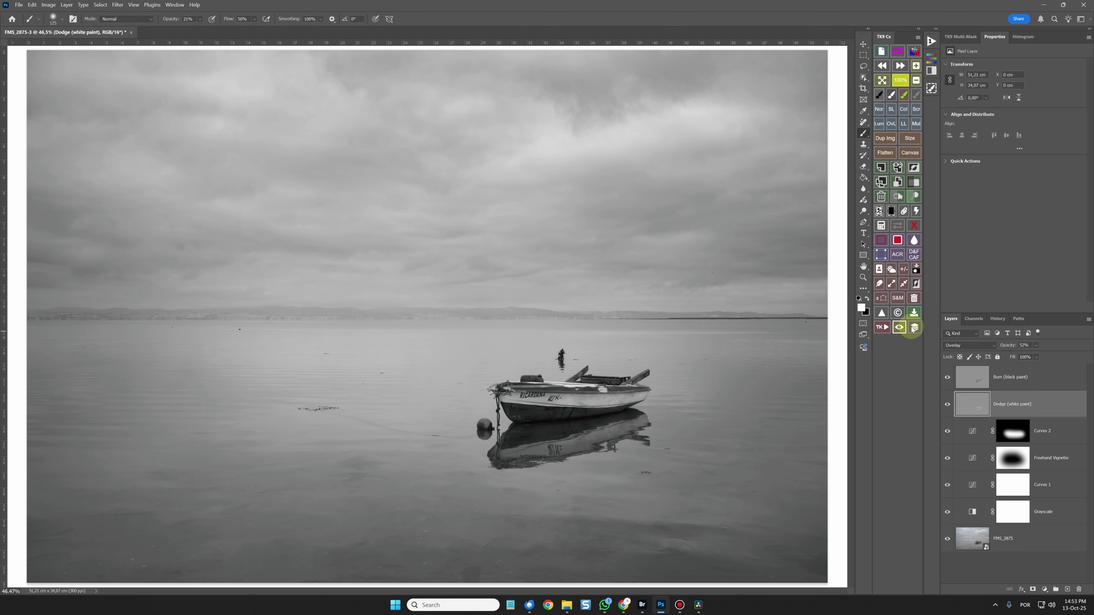
click(916, 80)
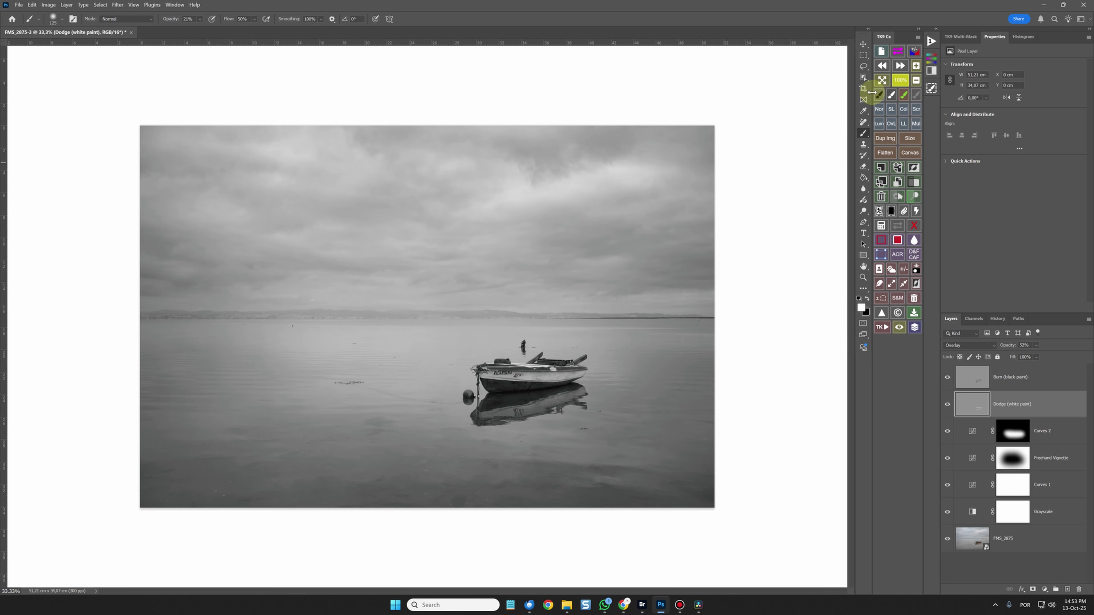
Crop the image to a 16:9 ratio, trimming equal strips of sky and foreground water.
click(863, 88)
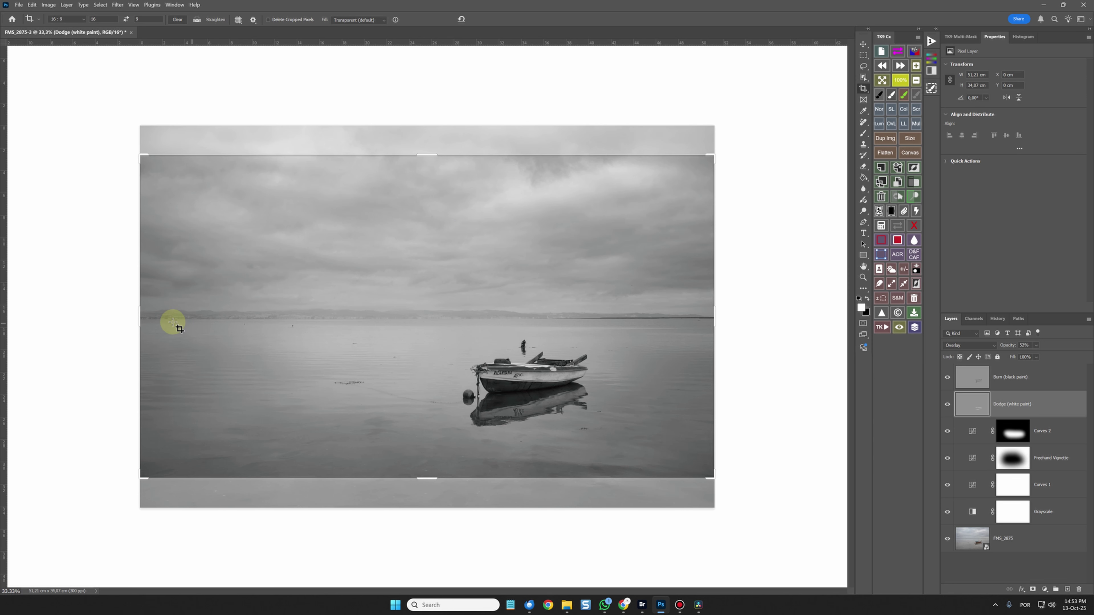
click(762, 221)
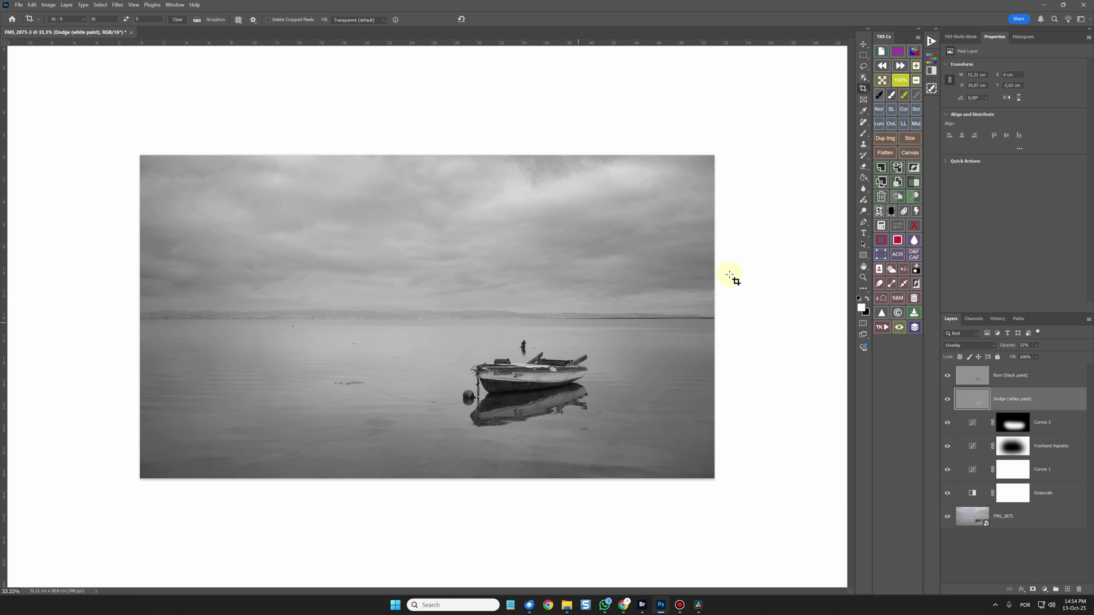
Add a Curves layer, raise the bright sky tones to output 227, lower the boat's dark tones to output 69, and compare with and without it.
click(961, 37)
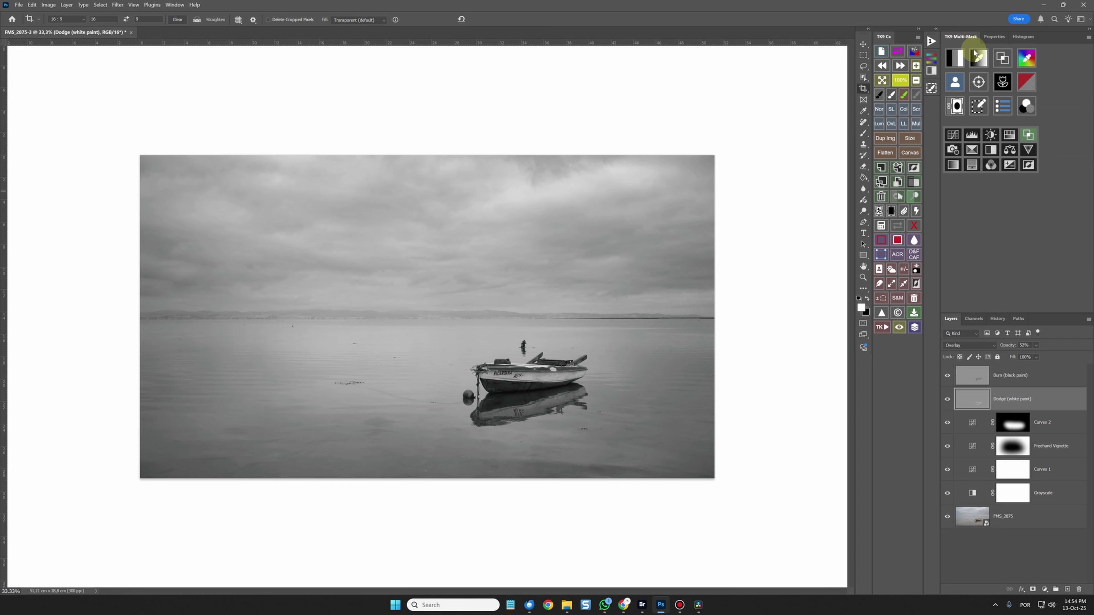
click(951, 137)
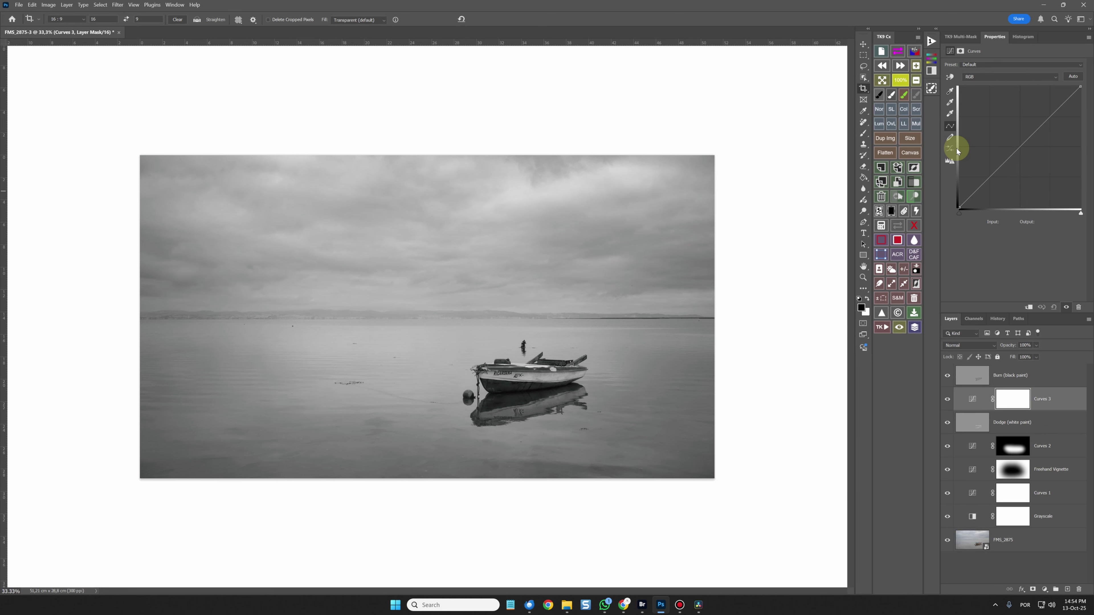
click(950, 77)
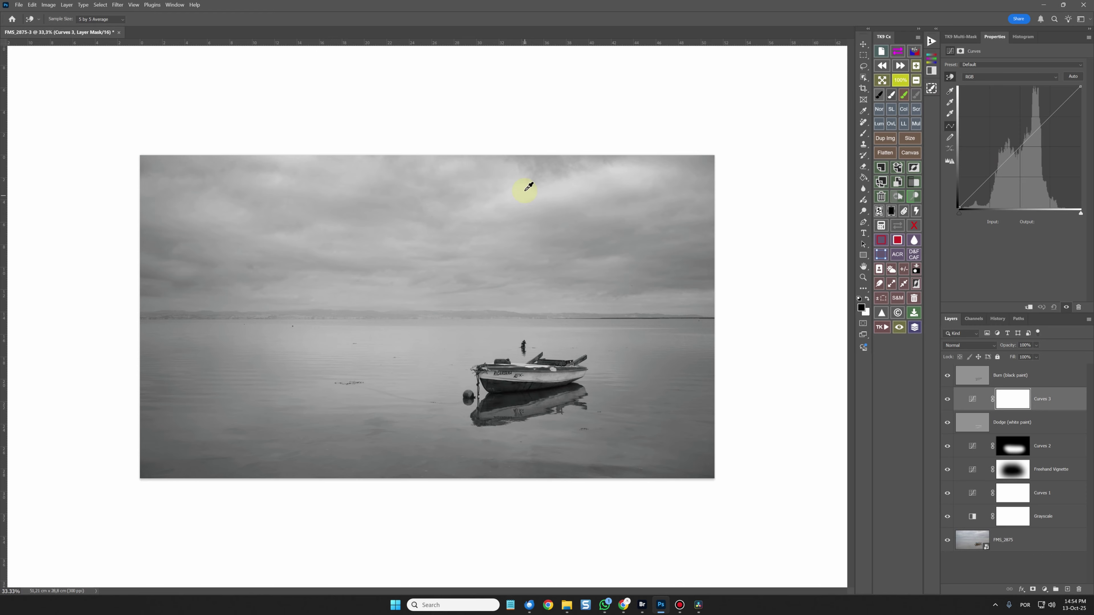
drag(523, 192, 525, 183)
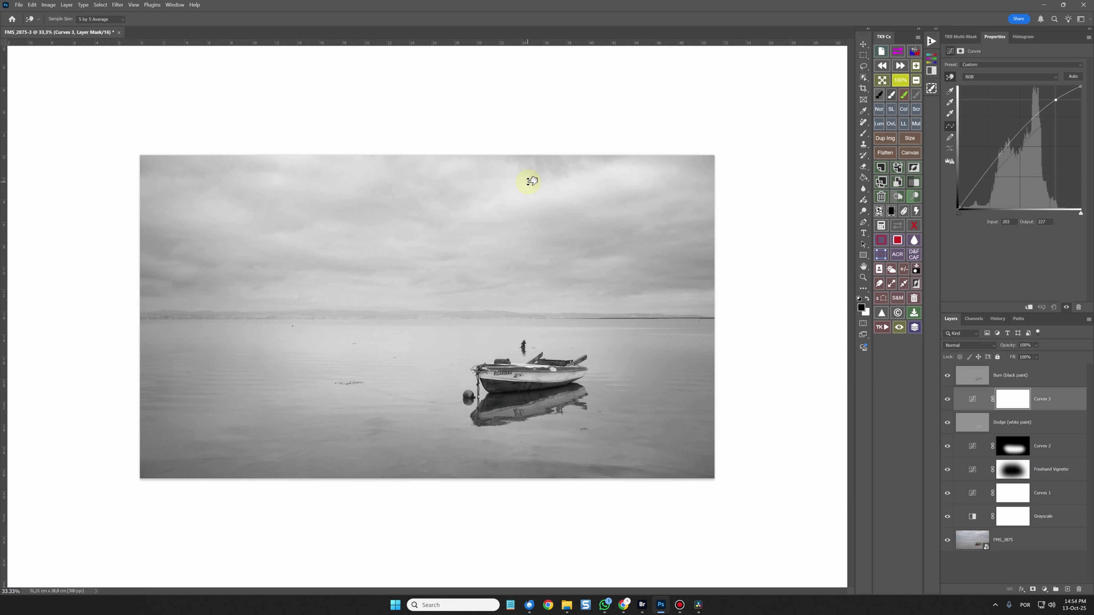
click(501, 382)
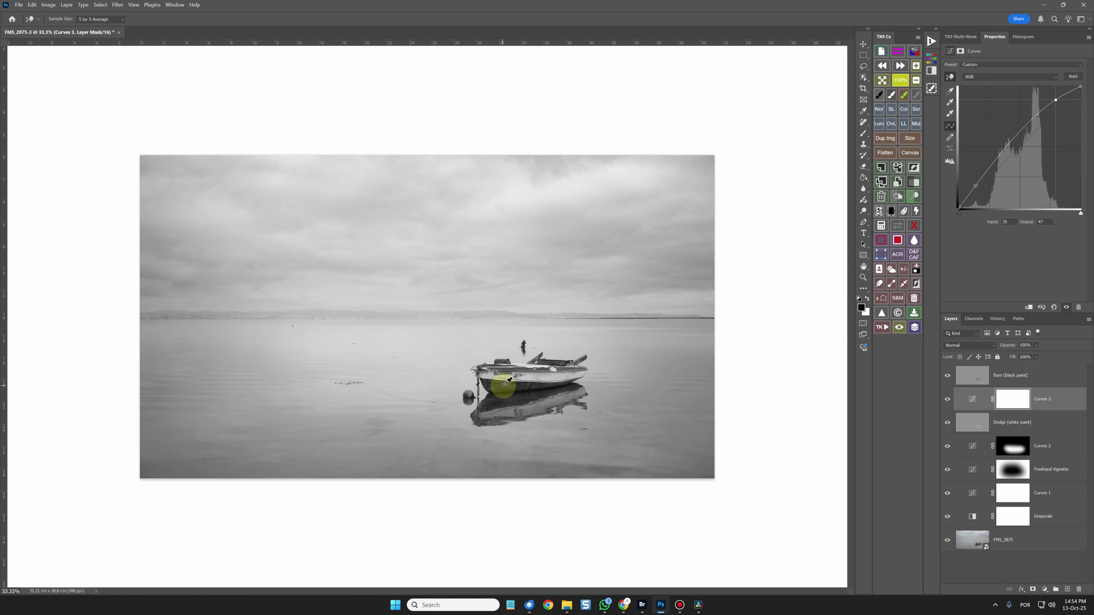
click(520, 369)
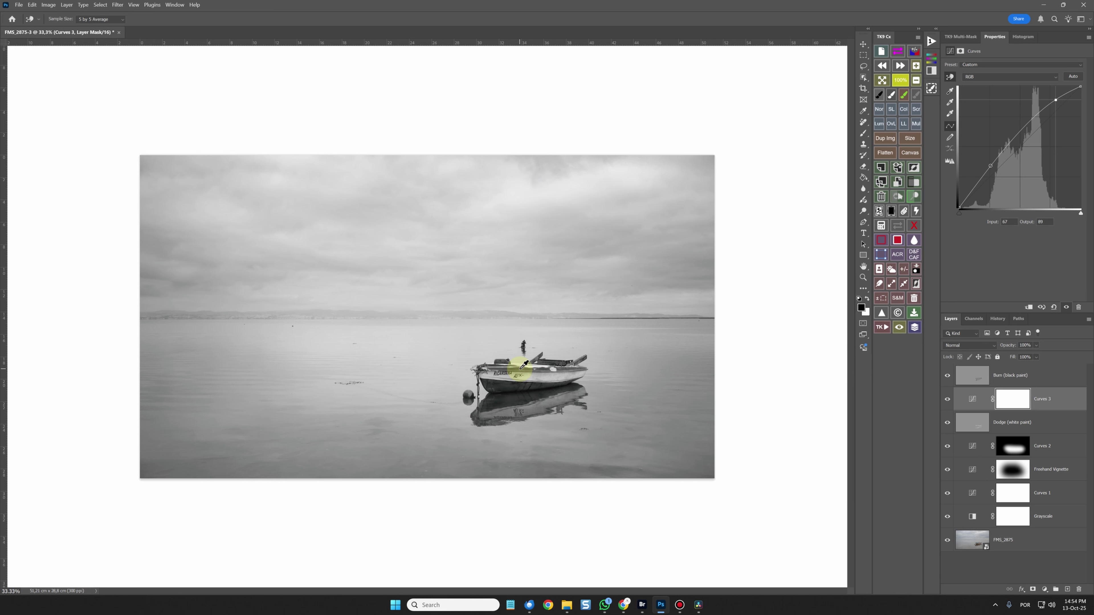
drag(520, 369, 523, 378)
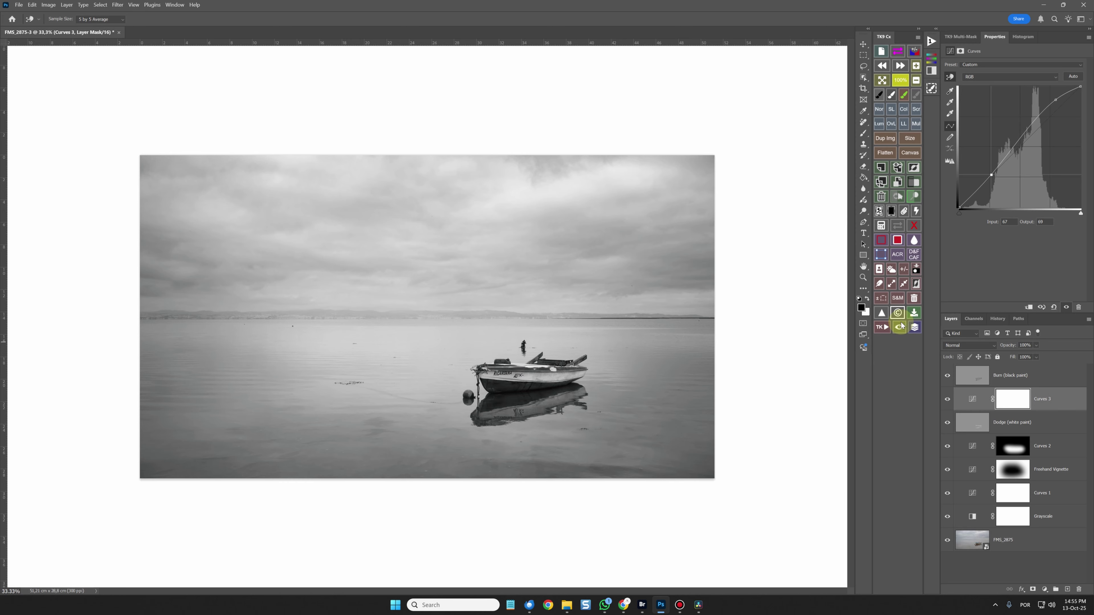
click(900, 331)
click(900, 331)
click(901, 330)
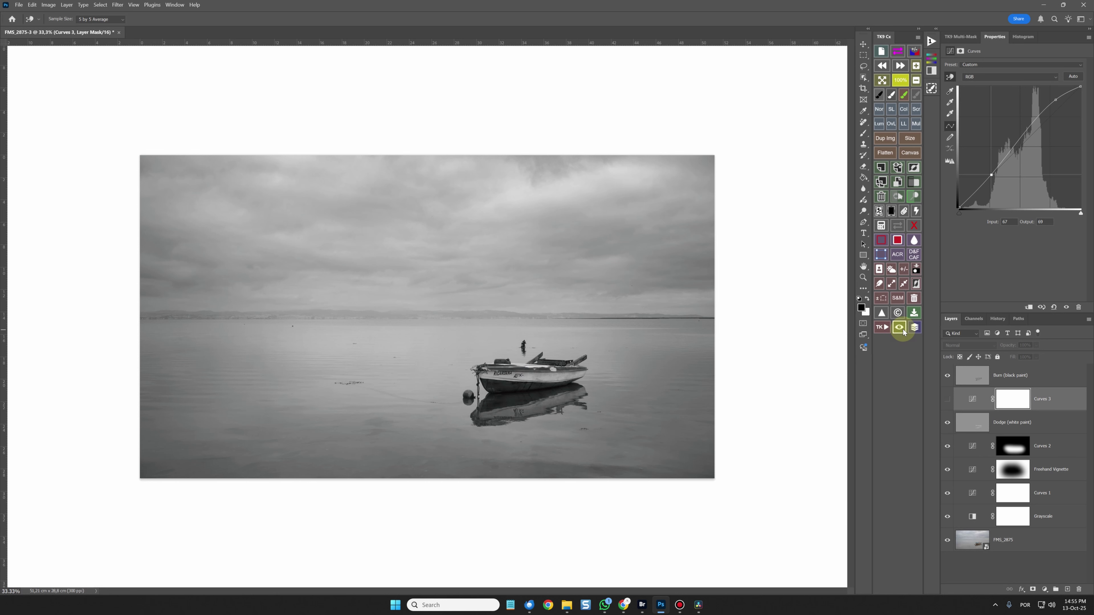
click(902, 329)
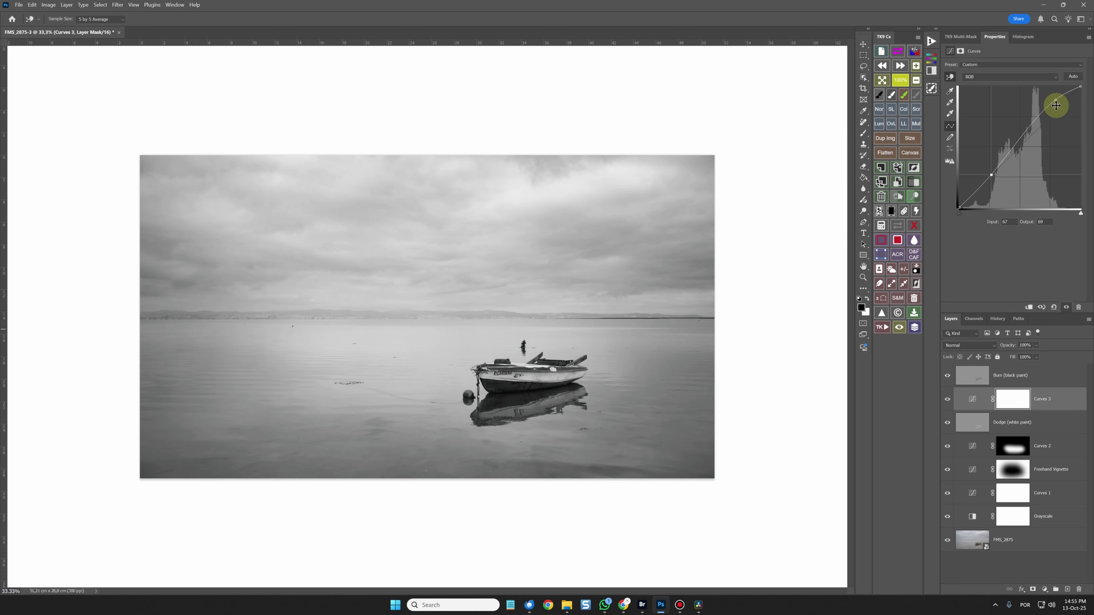
Move the upper Curves 3 point to input 145, output 182, raise the lower point slightly, and compare the result with the layer hidden.
drag(1036, 99, 1028, 121)
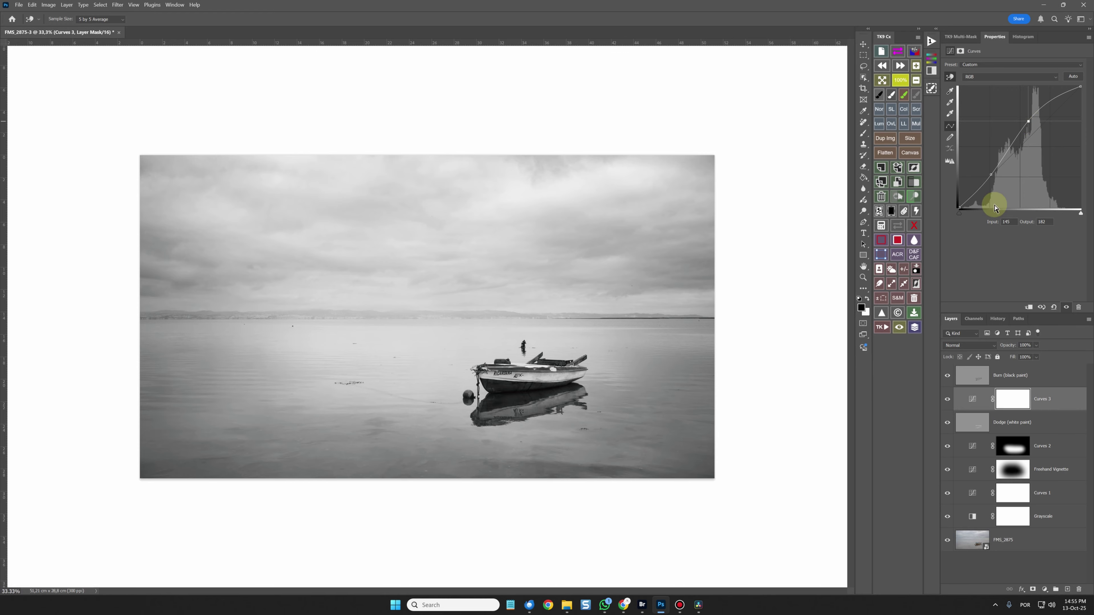
mouse_move(990, 173)
mouse_down()
mouse_move(976, 186)
mouse_move(1001, 152)
mouse_move(994, 168)
mouse_up()
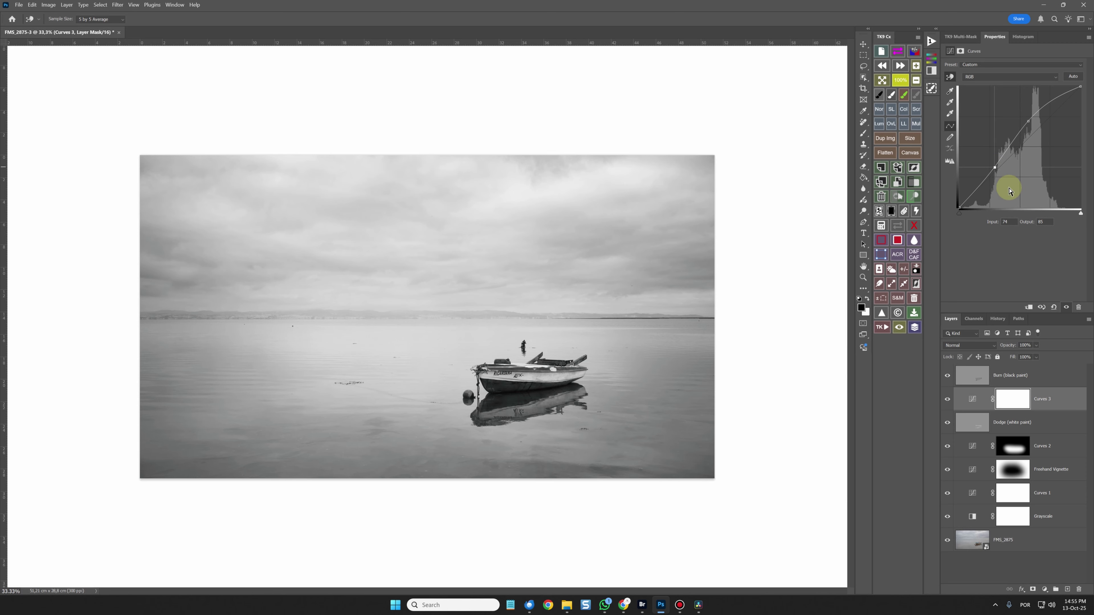
click(900, 329)
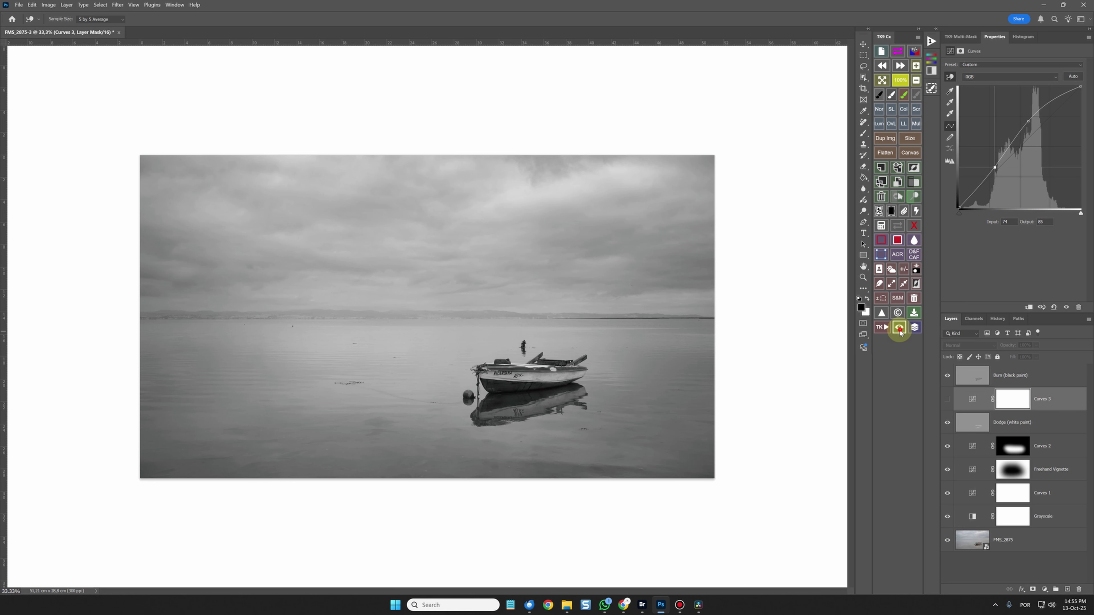
click(900, 331)
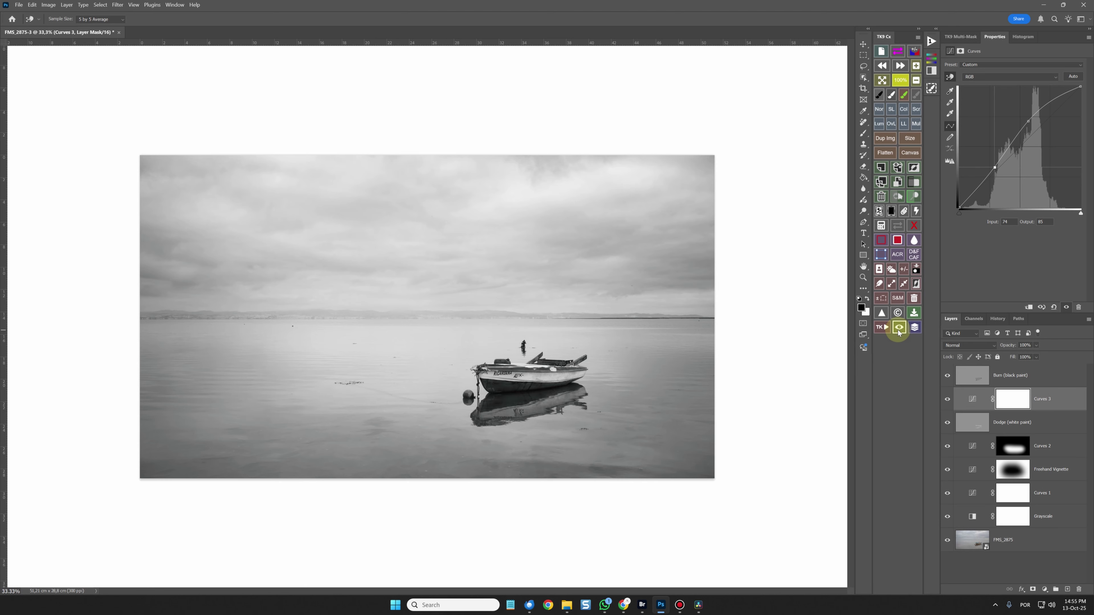
click(898, 330)
click(895, 325)
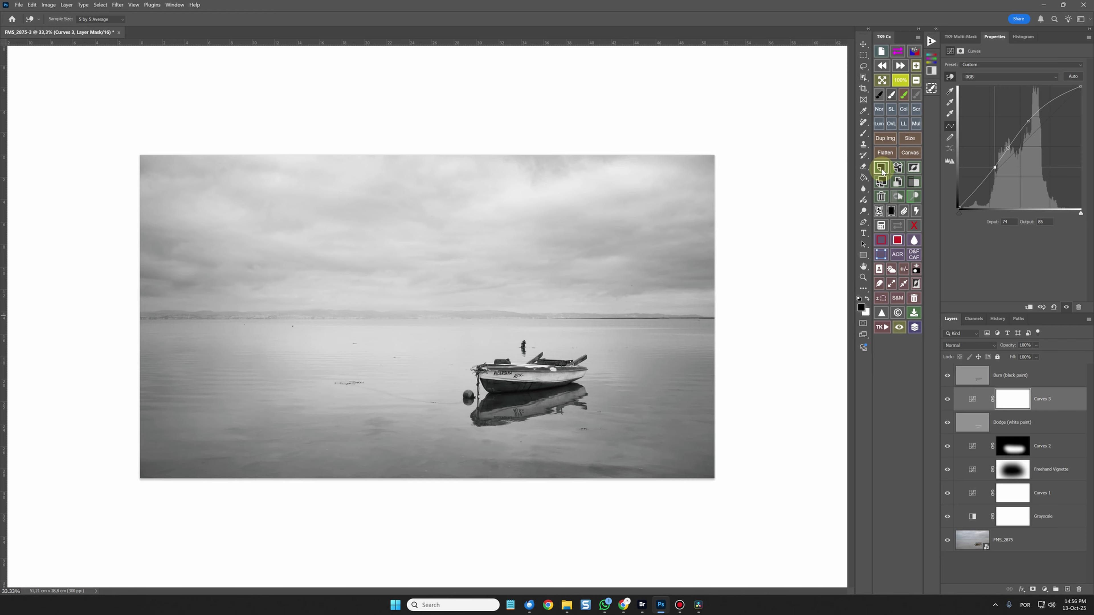
Add a blank layer at the top of the stack and place Curves 3 directly beneath it, above the Burn layer.
click(862, 210)
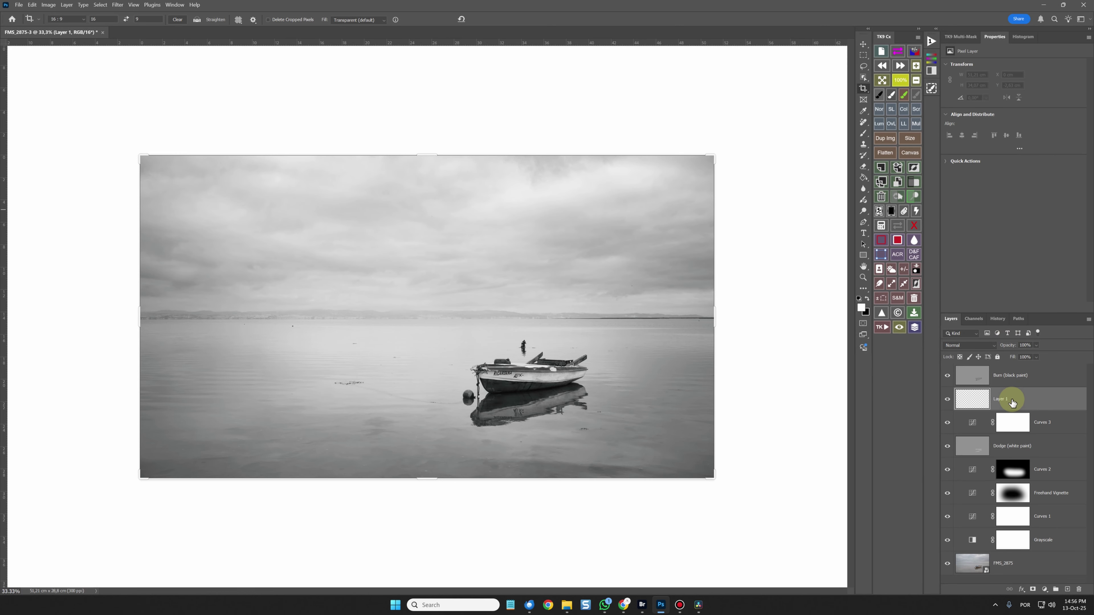
mouse_move(1010, 399)
mouse_down()
mouse_move(1006, 367)
mouse_move(1014, 373)
mouse_up()
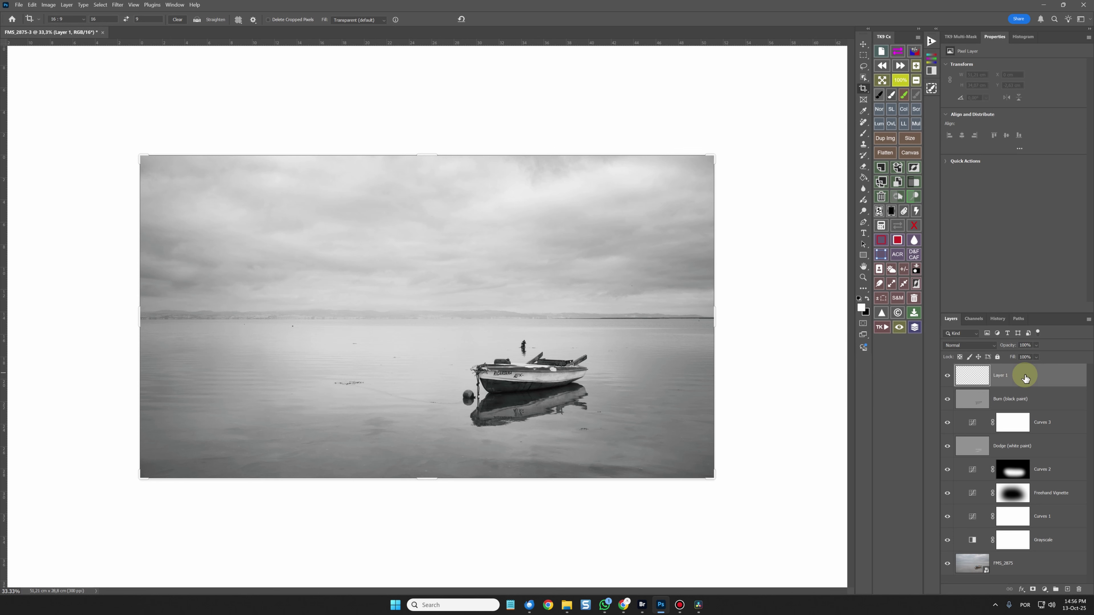
mouse_move(974, 421)
mouse_down()
mouse_move(971, 388)
mouse_move(1017, 402)
mouse_up()
click(1016, 371)
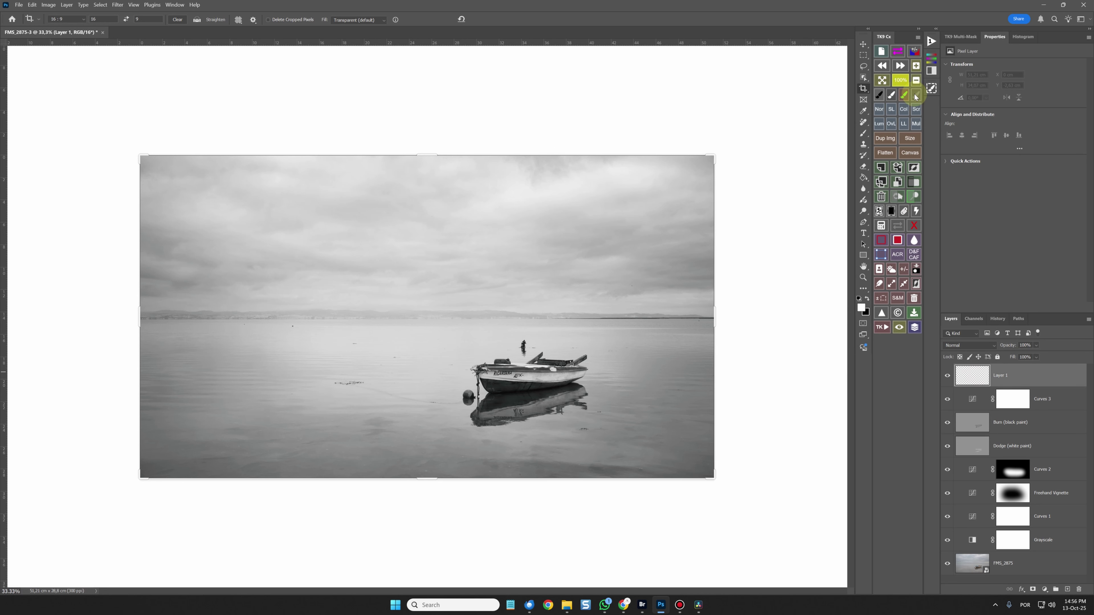
With the Remove tool on the blank layer, erase the dark strip of land along the horizon behind the boat and the nearby speck.
click(863, 123)
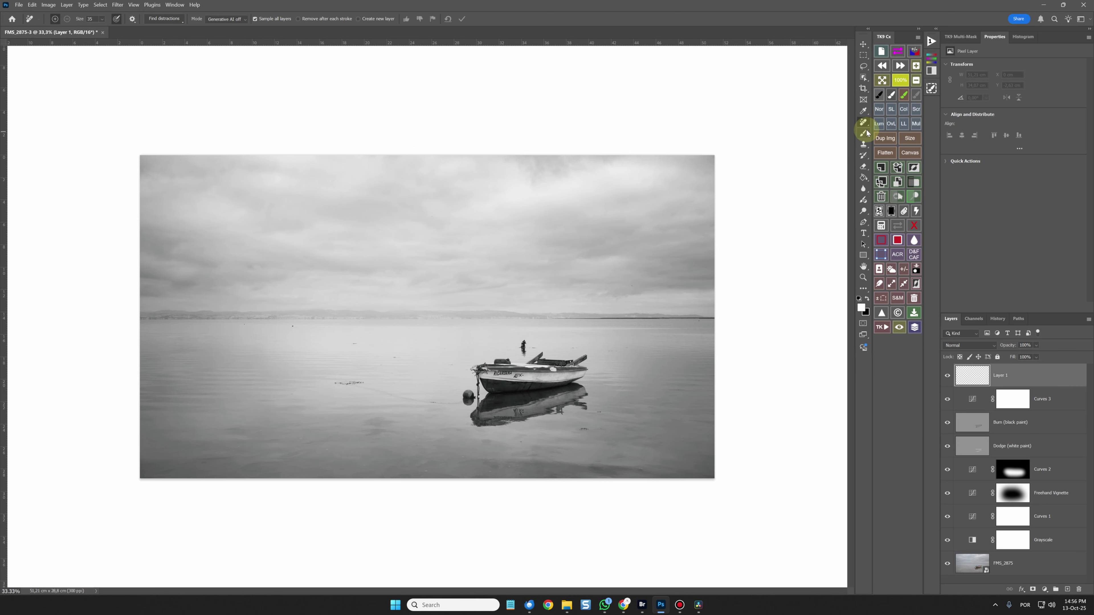
click(899, 81)
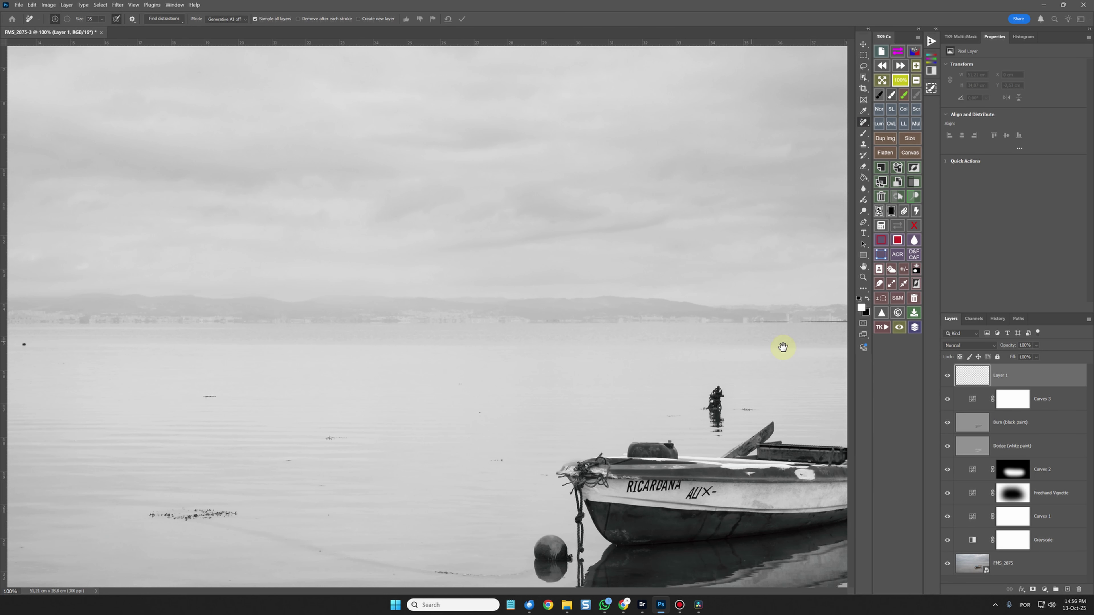
drag(781, 347, 370, 351)
drag(660, 347, 589, 345)
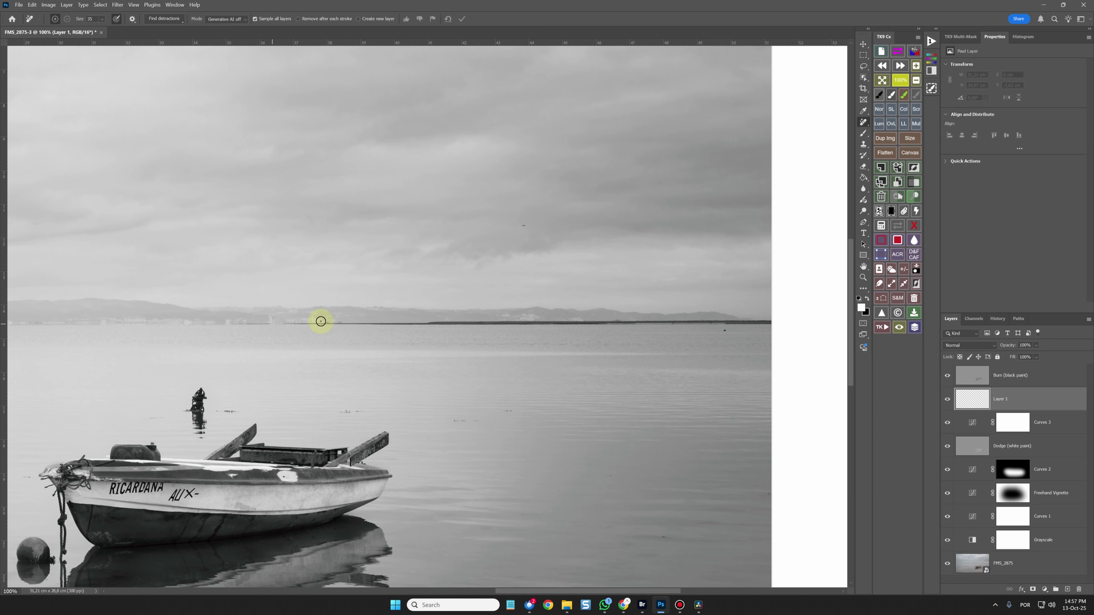
key(bracketleft)
key(bracketright)
key(bracketright)
key(bracketright)
mouse_move(237, 324)
mouse_down()
mouse_move(774, 321)
mouse_move(725, 329)
mouse_up()
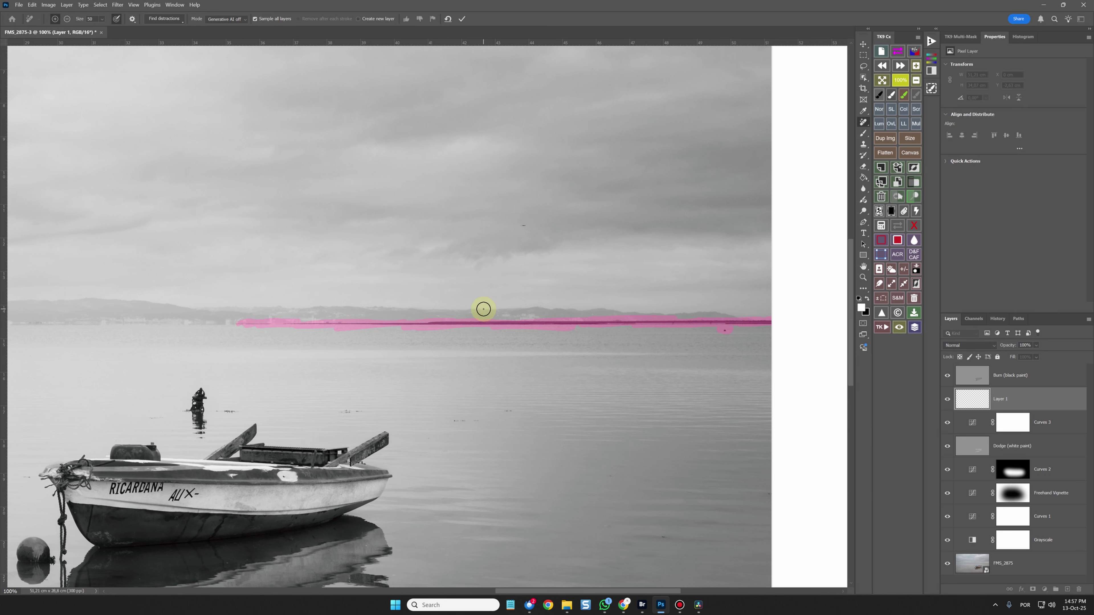
key(Return)
Remove the floating debris on the water around the boat and the dark post with its reflection behind it.
drag(466, 418, 691, 280)
drag(620, 290, 652, 288)
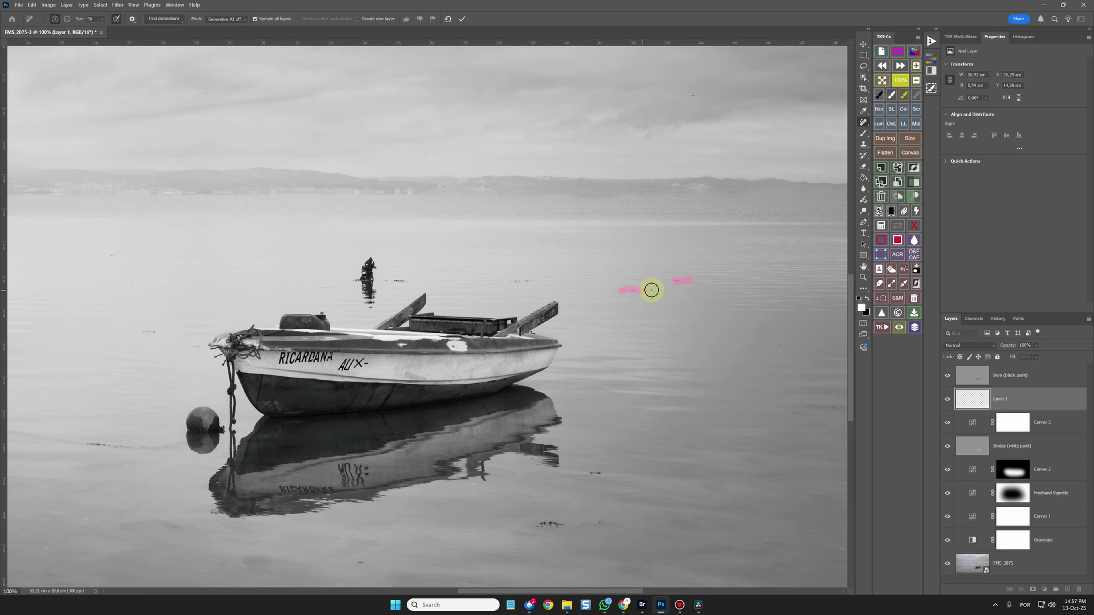
drag(536, 279, 509, 284)
drag(408, 280, 384, 280)
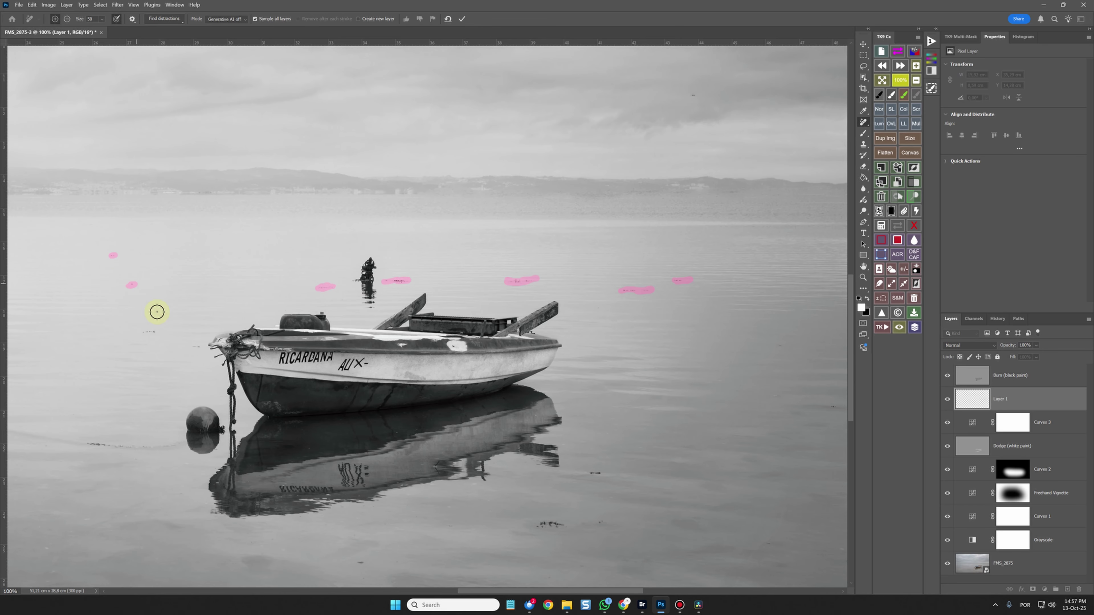
drag(194, 346, 200, 347)
drag(585, 474, 605, 472)
drag(600, 519, 536, 523)
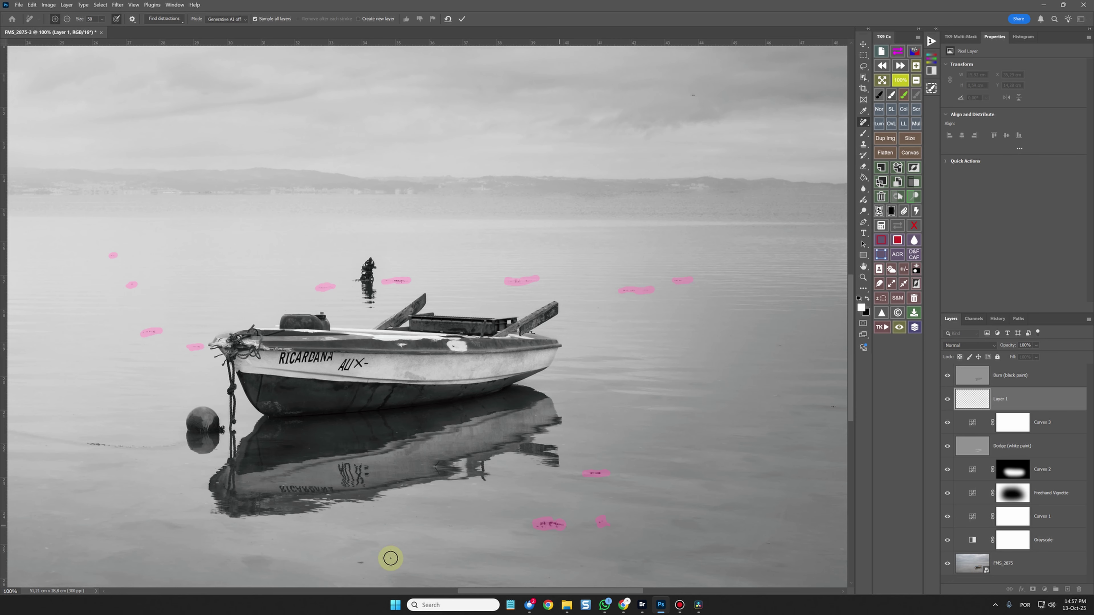
drag(356, 562, 370, 562)
click(365, 578)
click(462, 19)
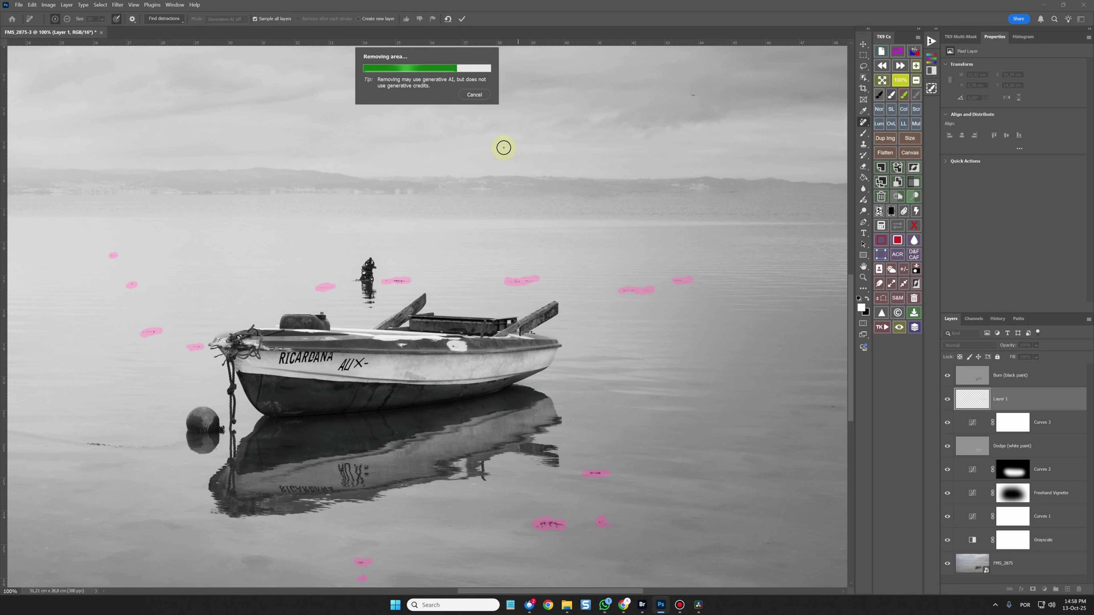
mouse_move(366, 258)
mouse_down()
mouse_move(352, 281)
mouse_move(372, 291)
mouse_move(369, 313)
mouse_up()
click(462, 19)
Remove the specks, the seaweed patch and the faint line leading to the buoy from the open water beside the boat.
scroll(564, 317, left, 5)
mouse_move(64, 175)
mouse_down()
mouse_move(61, 188)
mouse_move(86, 213)
mouse_up()
click(208, 181)
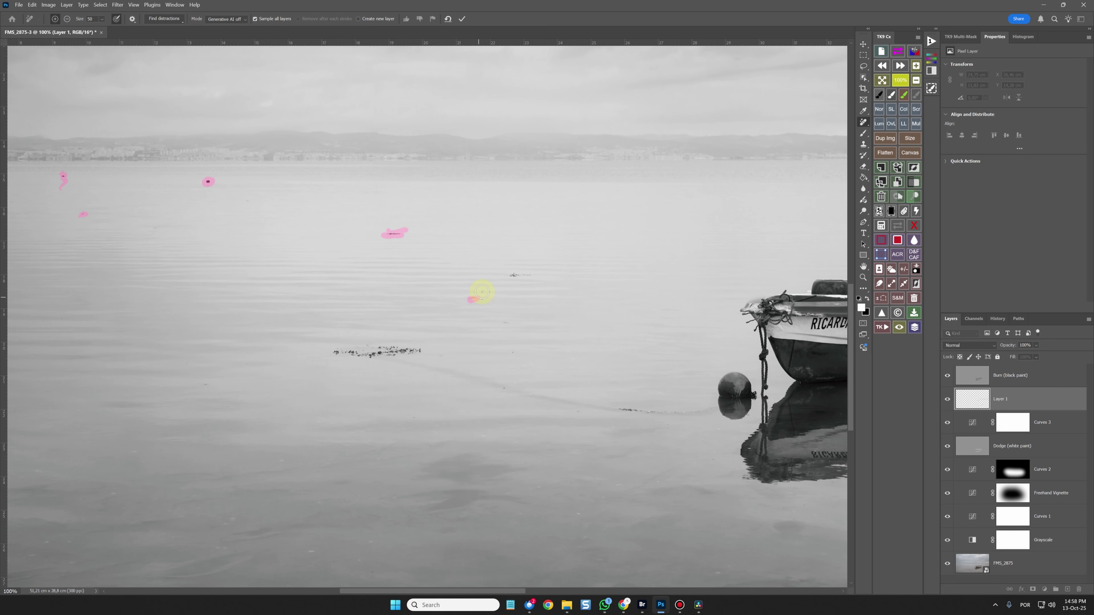
mouse_move(334, 352)
mouse_down()
mouse_move(386, 356)
mouse_move(374, 346)
mouse_move(417, 350)
mouse_move(424, 366)
mouse_move(608, 409)
mouse_move(567, 403)
mouse_move(713, 410)
mouse_up()
click(204, 385)
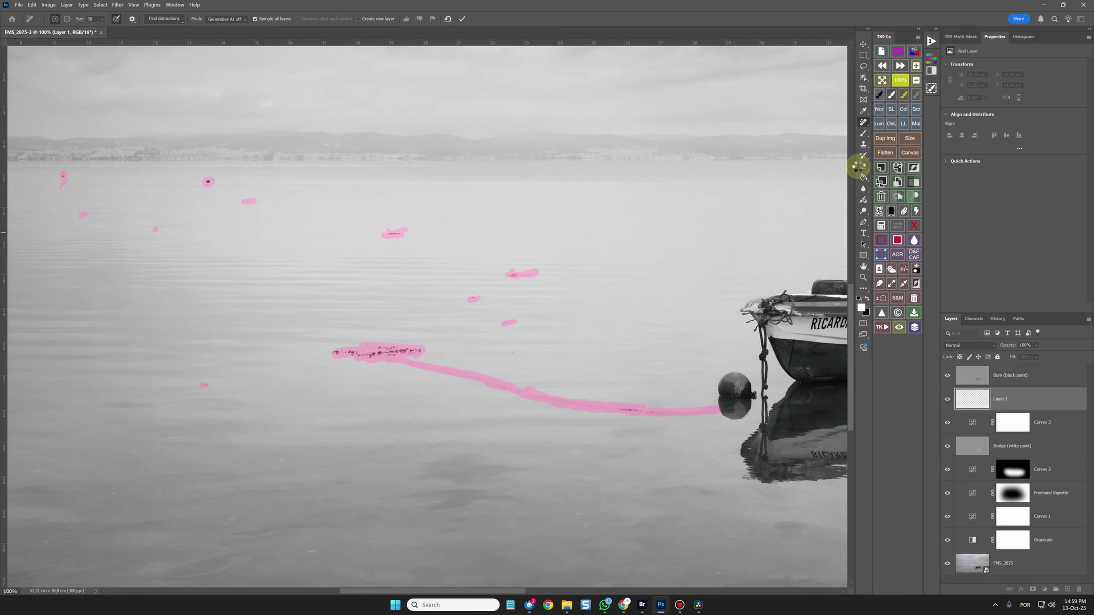
key(Return)
click(513, 352)
click(385, 352)
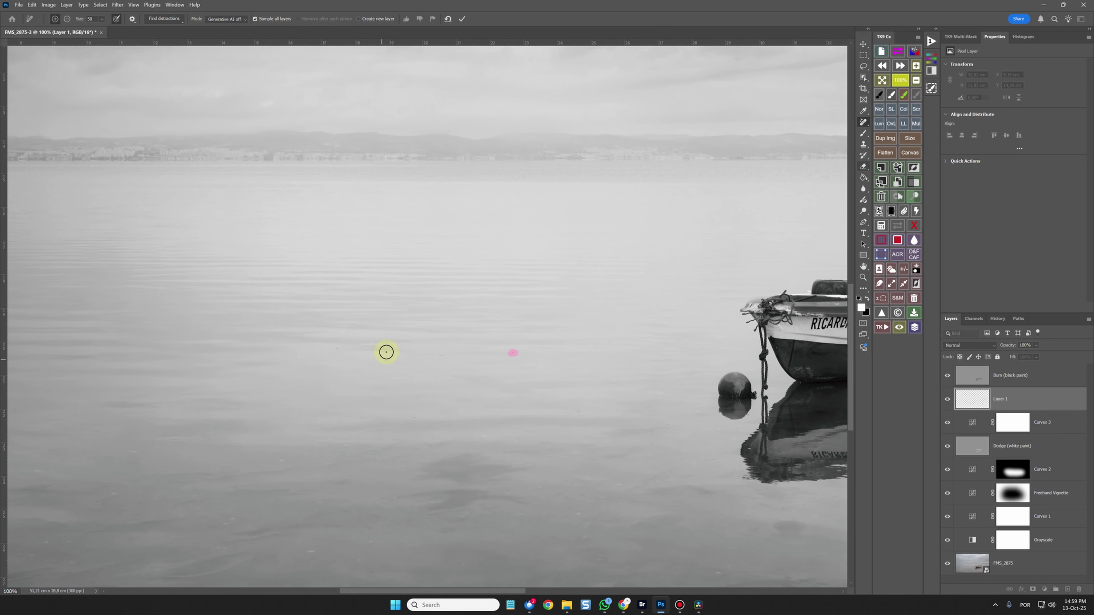
click(338, 349)
key(Return)
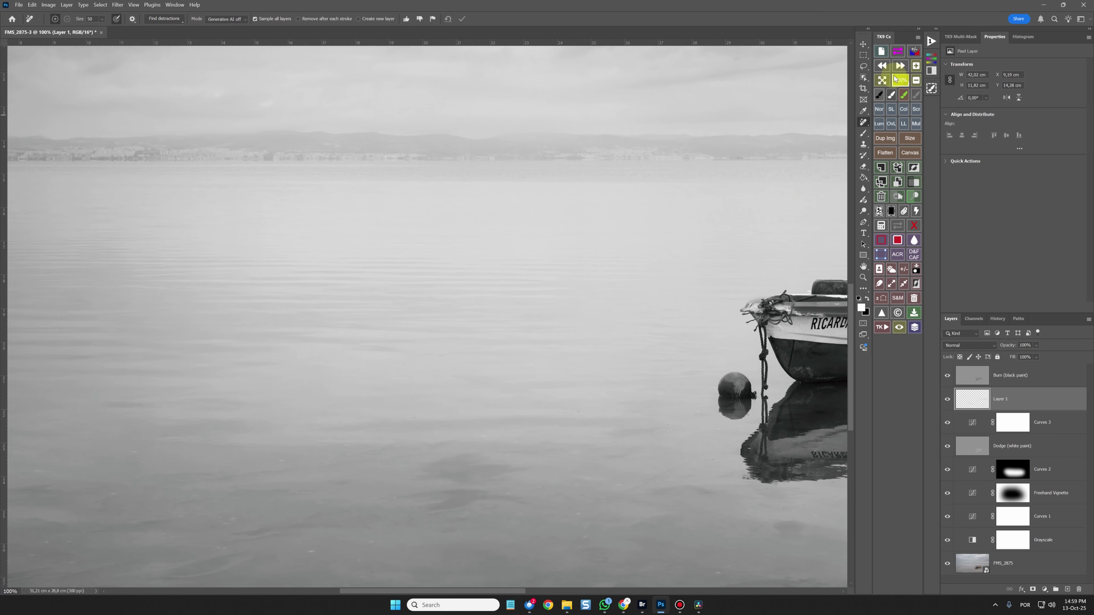
Compare the whole image with and without the retouching layer, and against the original colour photo.
click(916, 82)
click(916, 83)
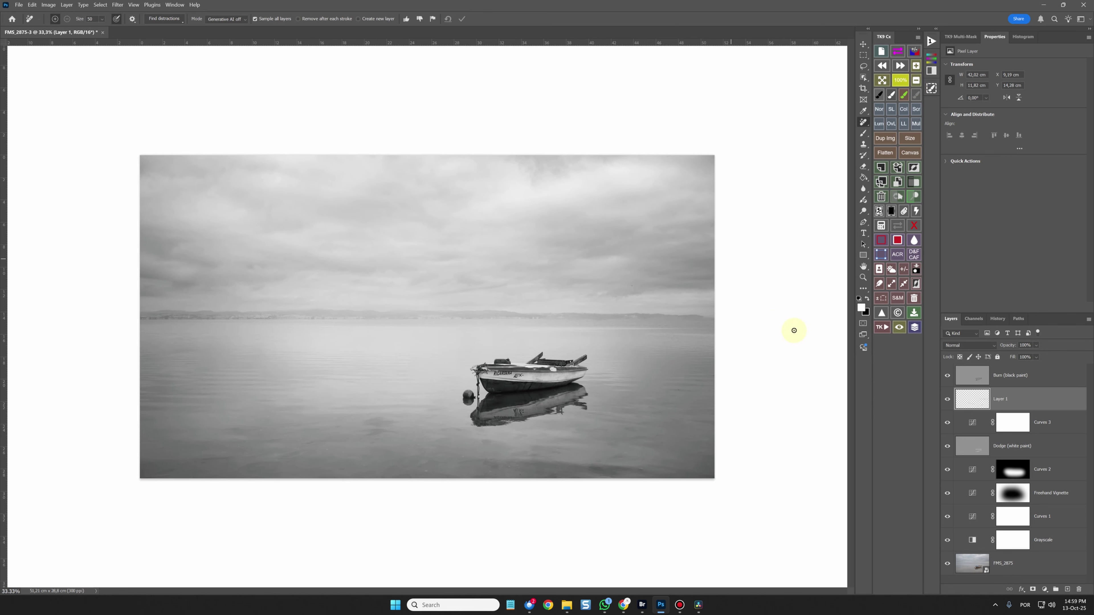
click(901, 328)
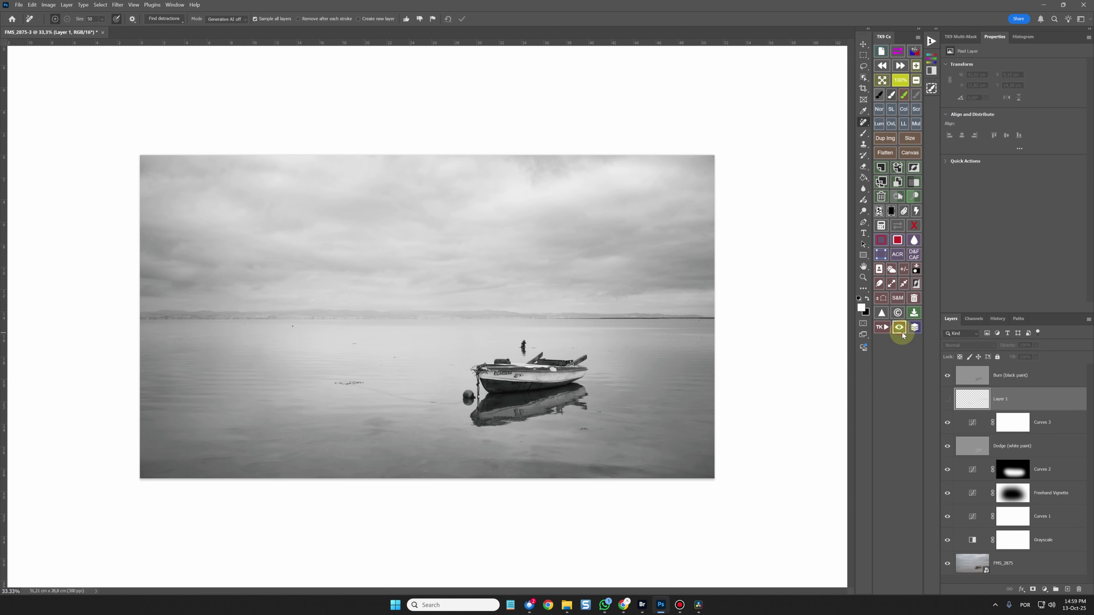
click(901, 328)
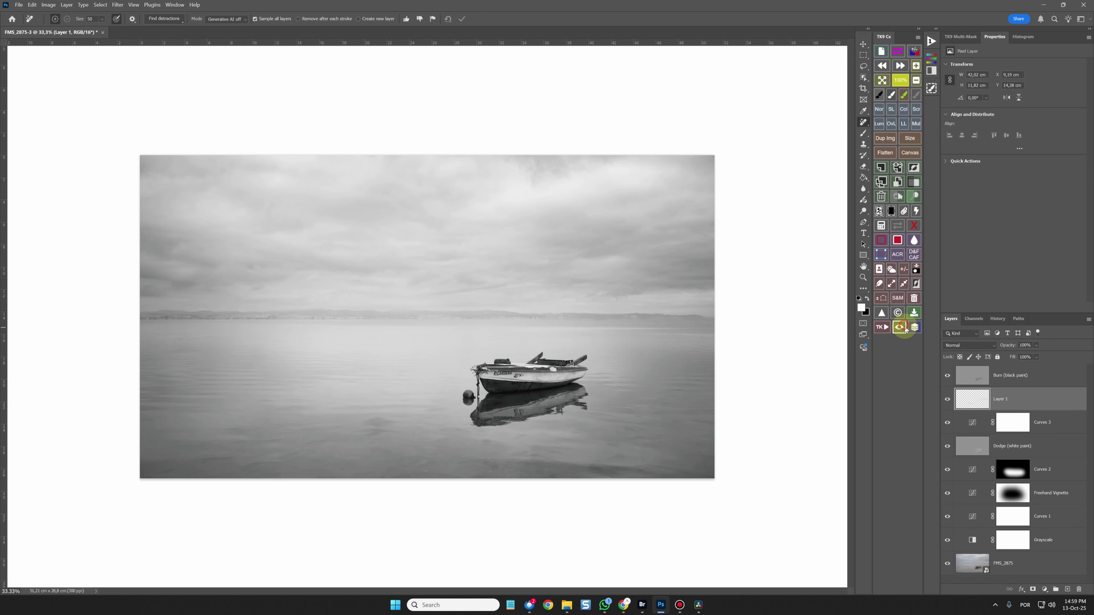
click(903, 328)
click(904, 328)
click(905, 329)
click(915, 329)
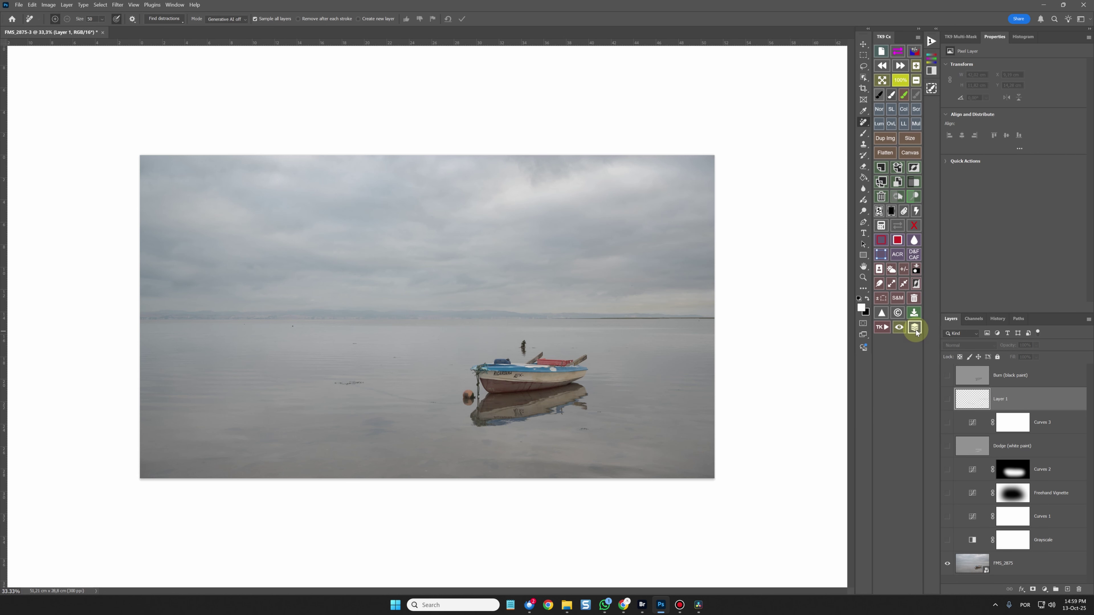
click(915, 329)
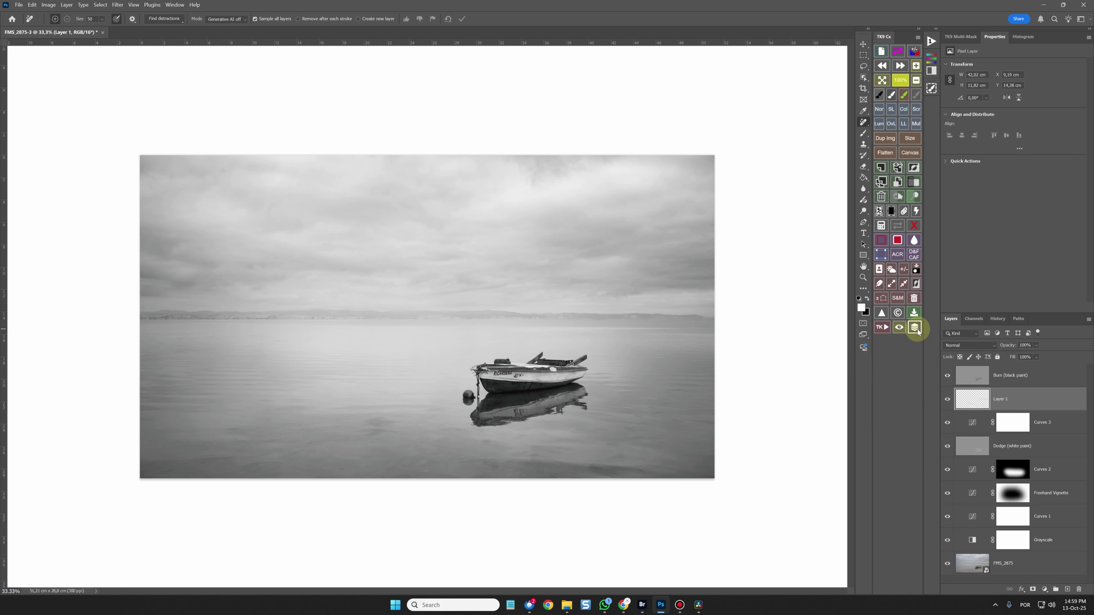